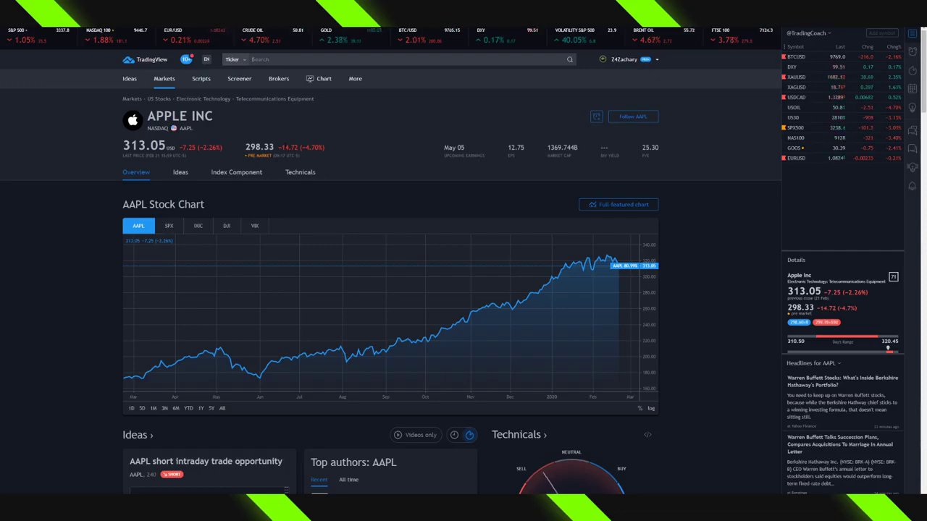
Examine Apple's stock overview page, including the upcoming earnings details, trading ideas, technicals, financials and company profile.
scroll(296, 176, "down", 2)
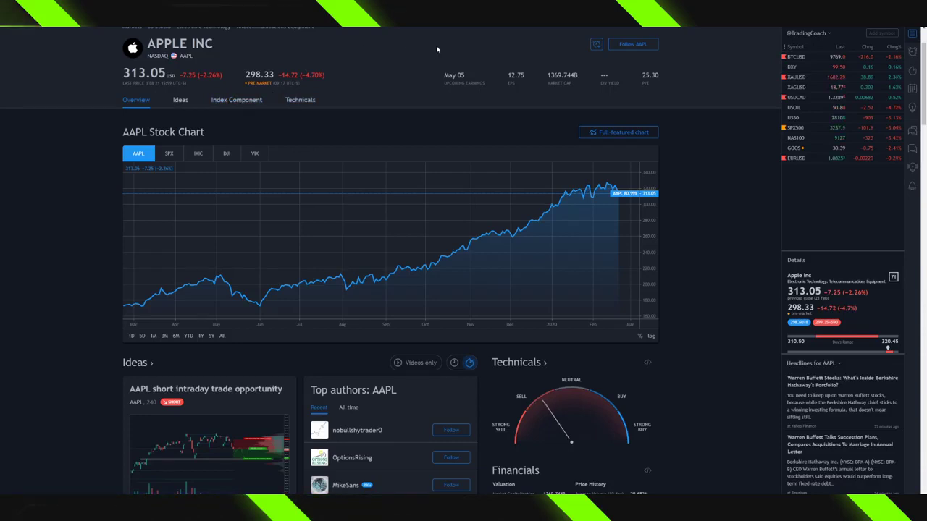
mouse_move(465, 81)
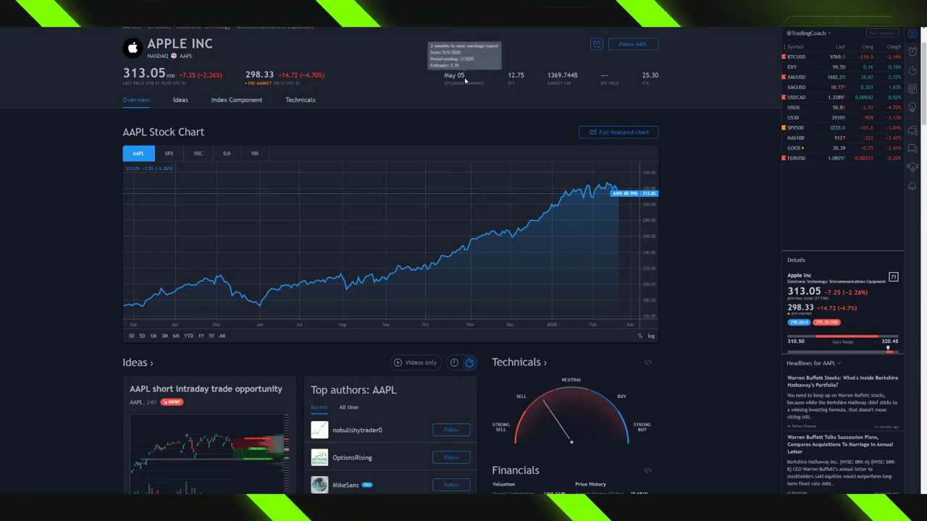
mouse_move(516, 76)
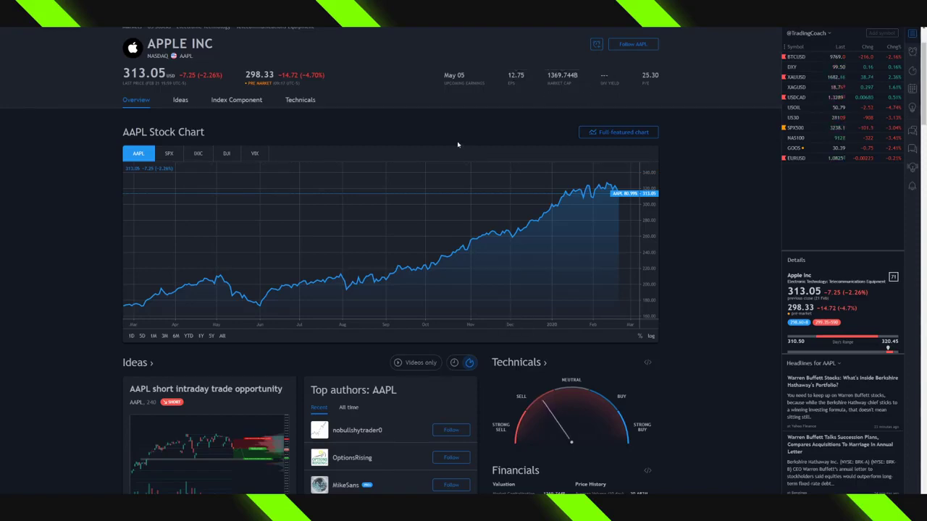
scroll(424, 137, "down", 3)
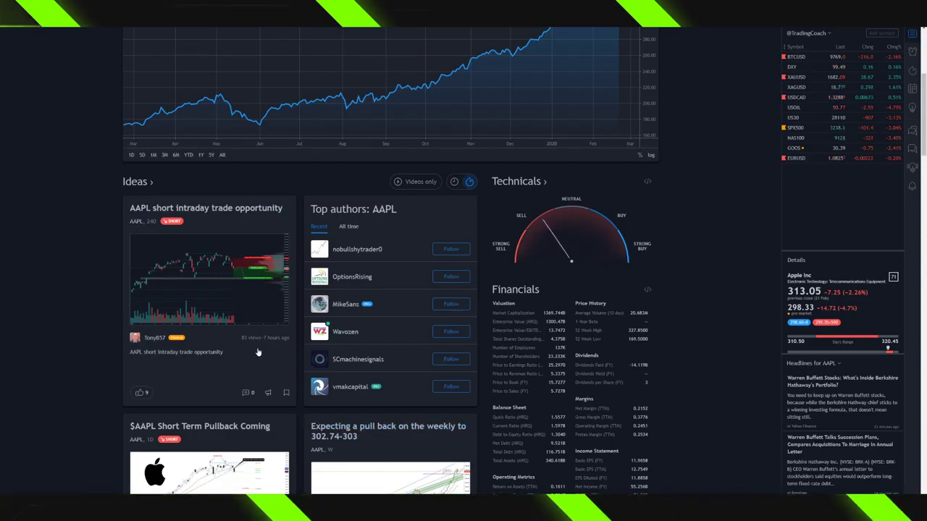
scroll(259, 352, "down", 3)
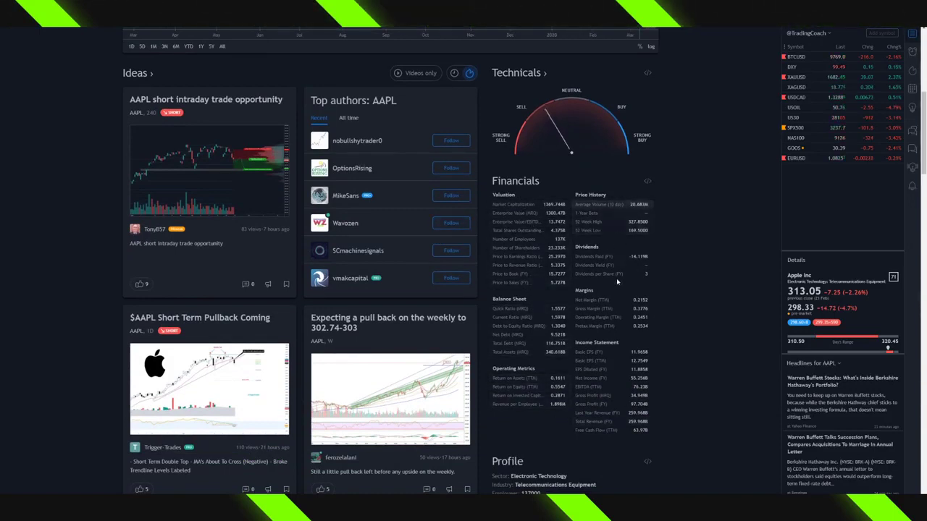
scroll(609, 450, "down", 6)
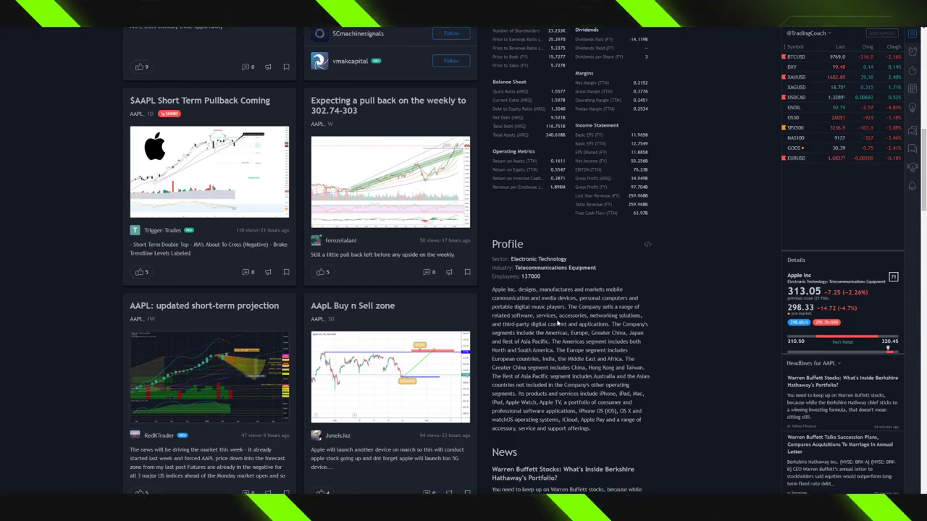
scroll(453, 272, "up", 8)
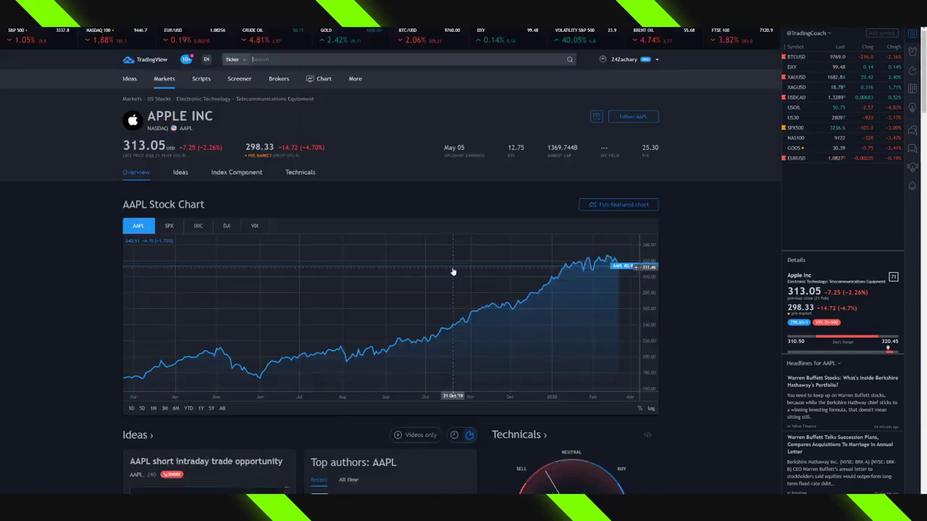
Open the full-featured AAPL chart, suppress the layout-changed notice in this browser and continue without reloading.
left_click(627, 206)
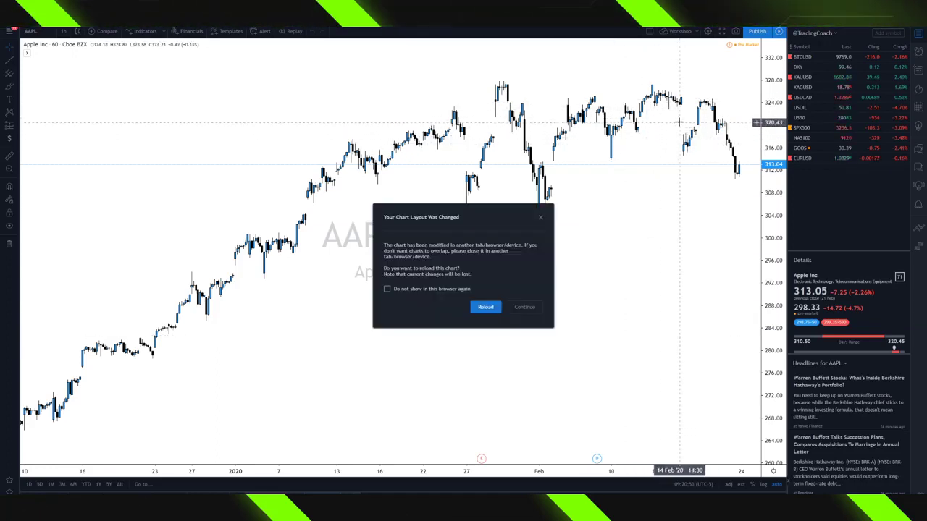
left_click(541, 218)
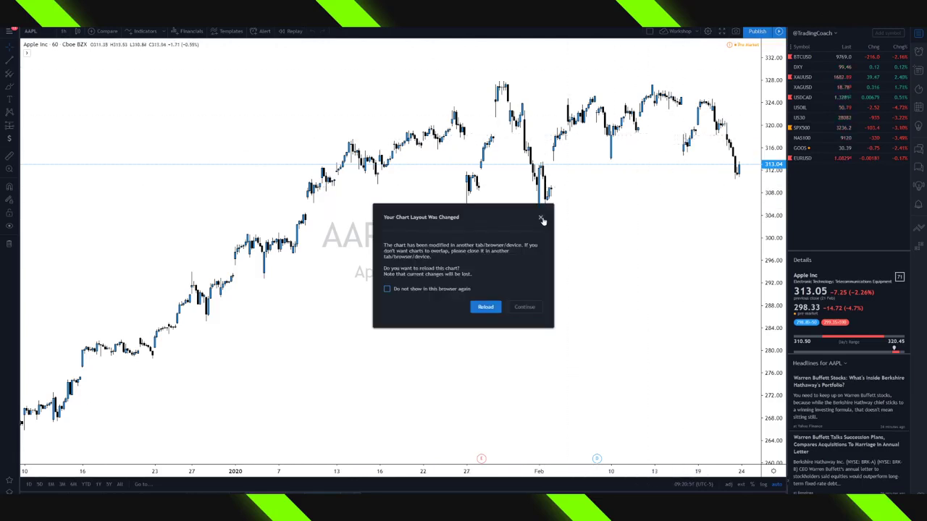
left_click(545, 219)
left_click(387, 289)
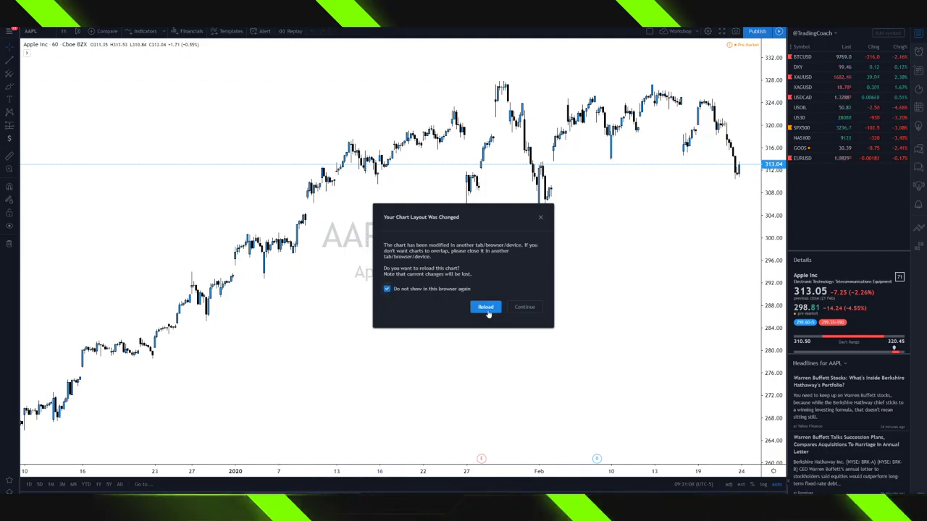
left_click(525, 310)
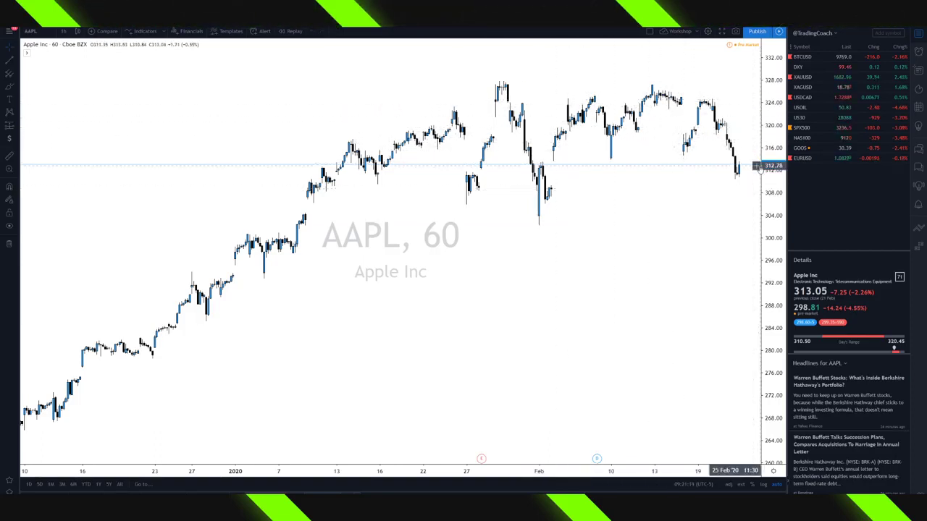
Draw a horizontal trend line at about 298.38 from 25 Feb '20 back to the early January 2020 candles.
left_click(9, 67)
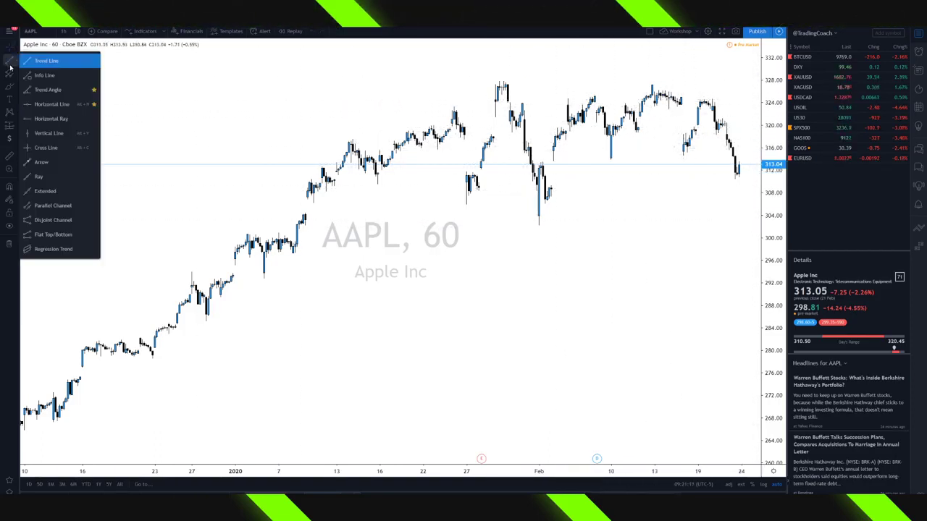
left_click(27, 64)
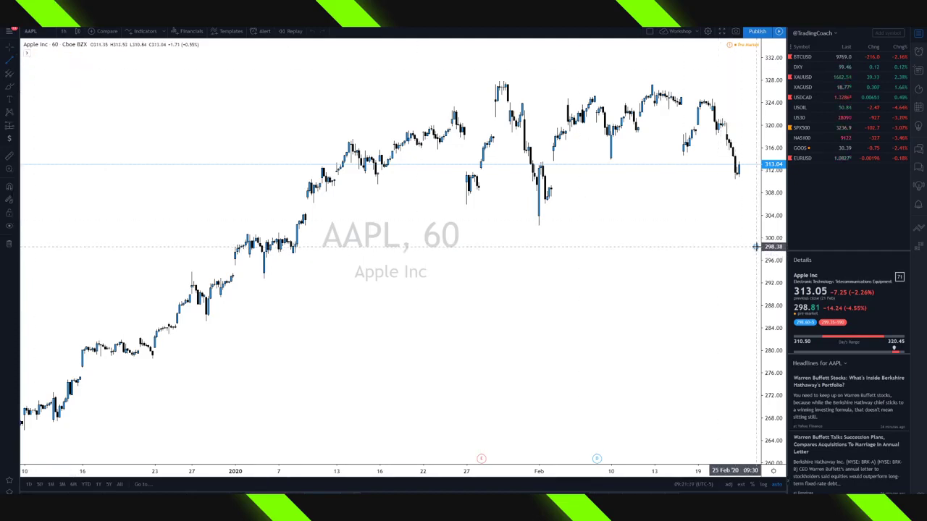
left_click(756, 247)
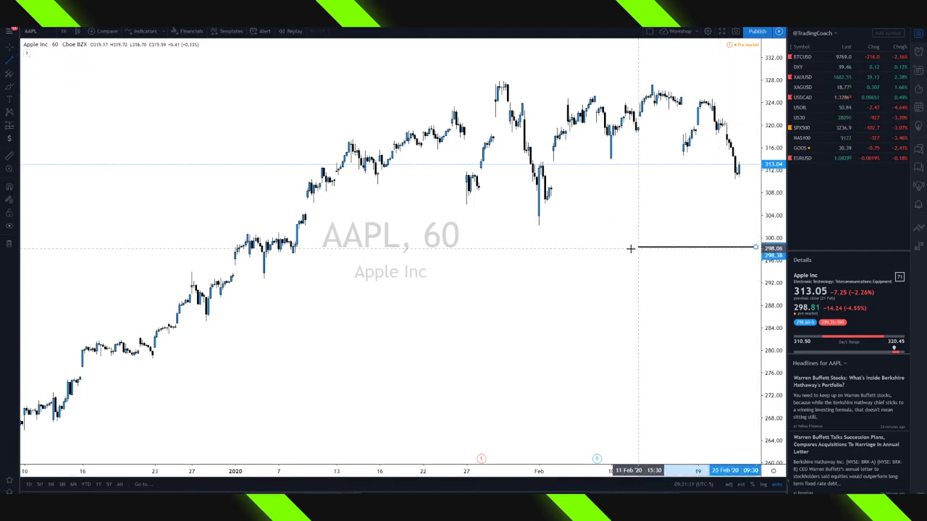
left_click(239, 255)
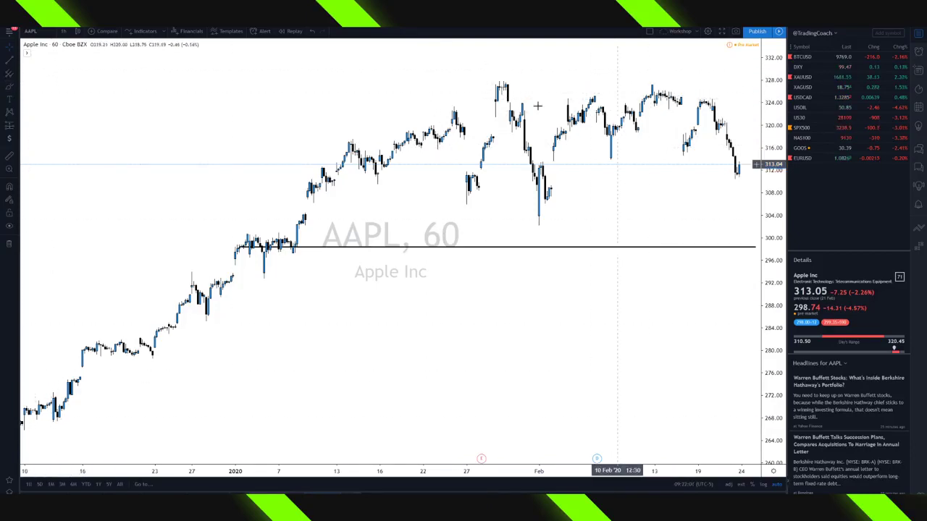
Open the chart settings and move the dialog aside to uncover the recent candles.
right_click(458, 328)
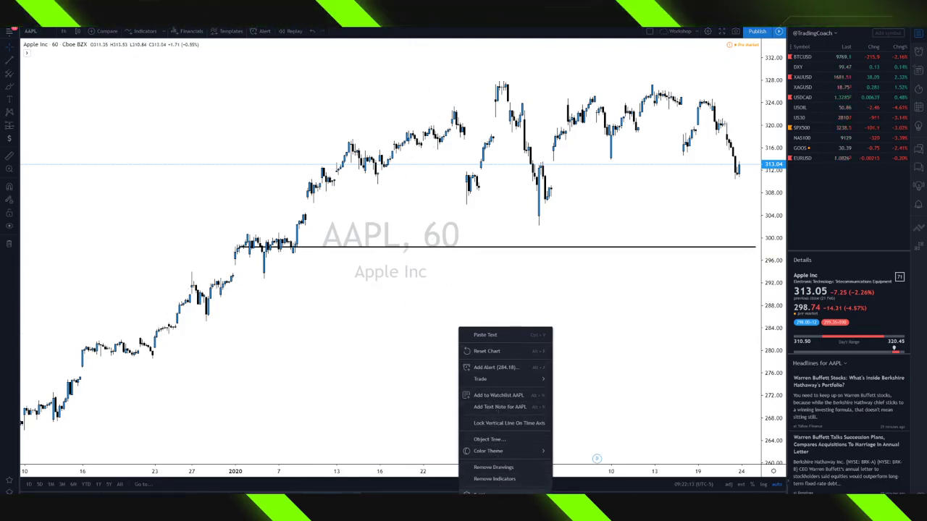
left_click(484, 494)
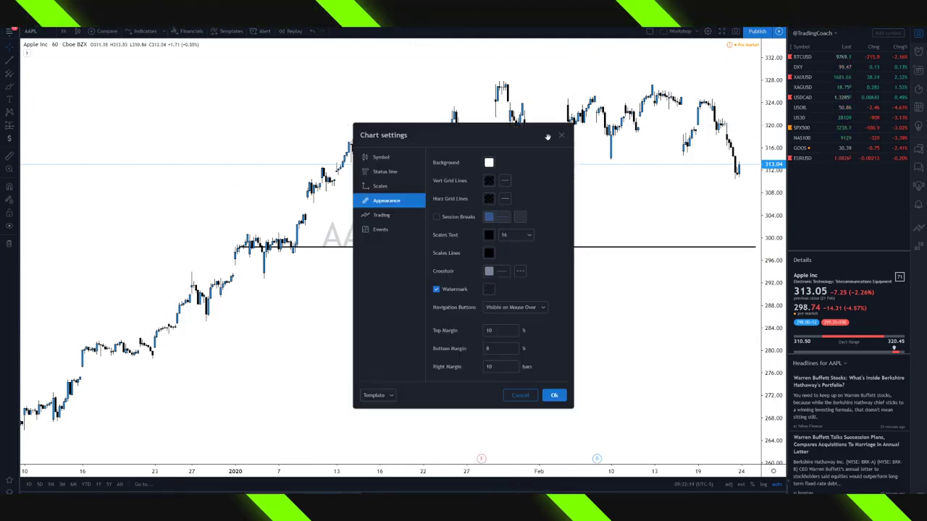
left_click_drag(548, 137, 326, 146)
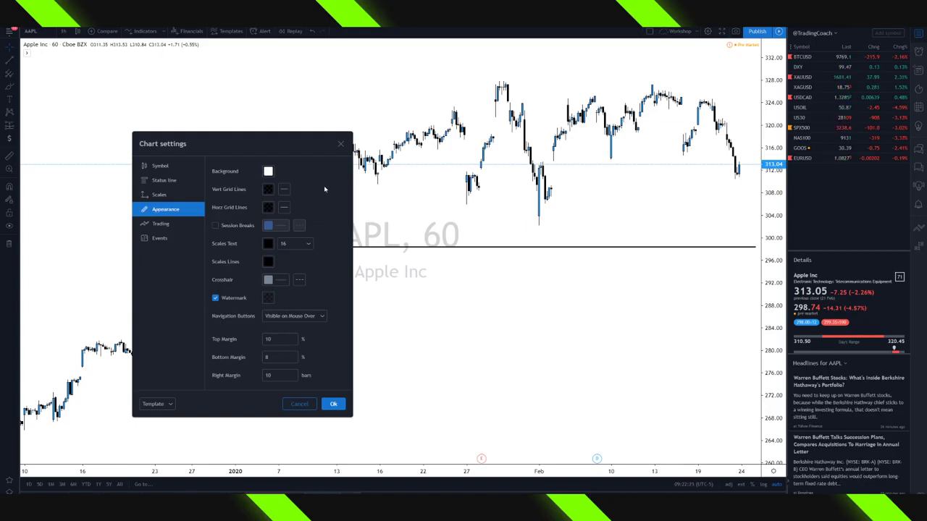
Raise the opacity of the vertical and horizontal grid lines to 100%.
left_click(268, 189)
left_click_drag(269, 301, 327, 309)
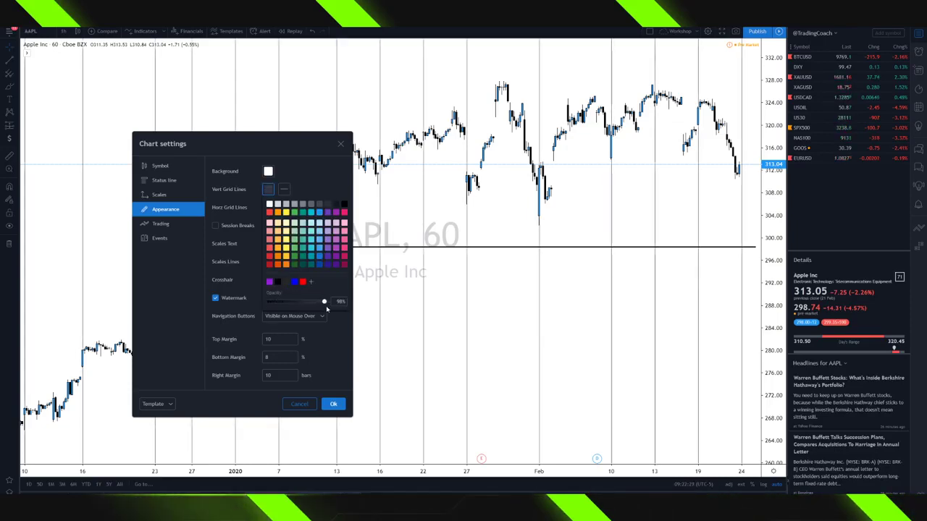
left_click(268, 207)
left_click(268, 208)
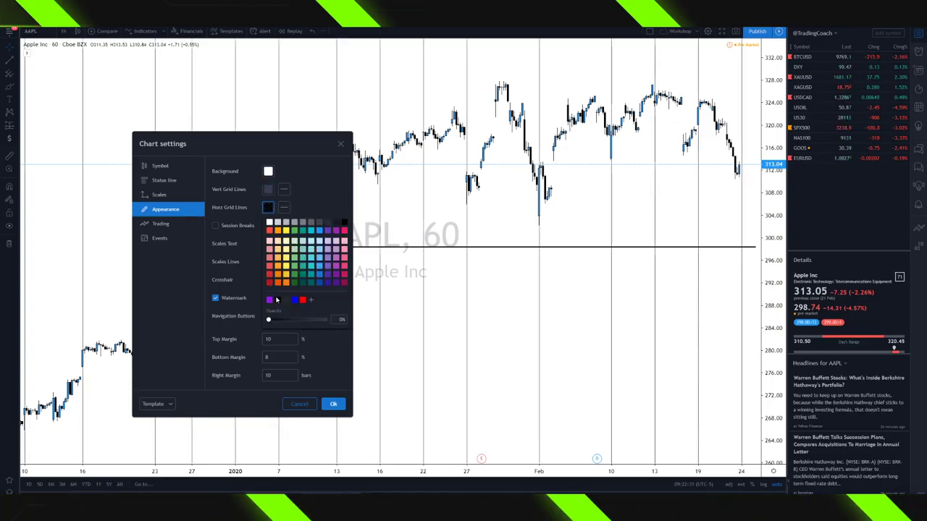
left_click_drag(268, 319, 338, 319)
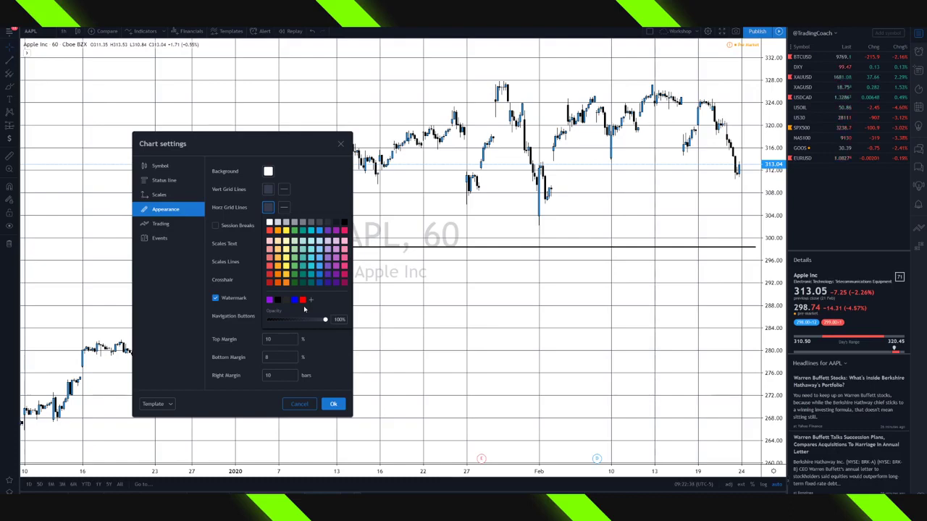
Move the settings dialog farther aside and reduce the vertical and horizontal grid line opacity to 0%.
left_click_drag(316, 135, 262, 175)
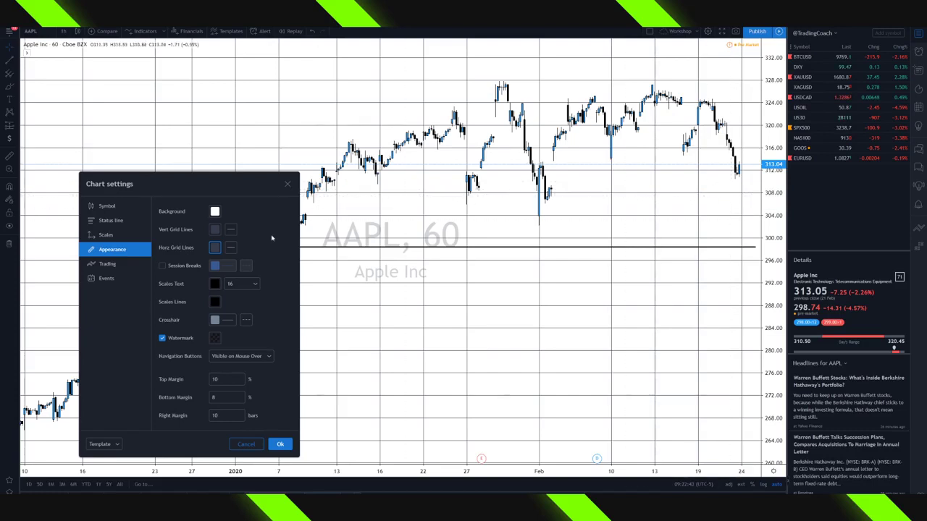
left_click(215, 230)
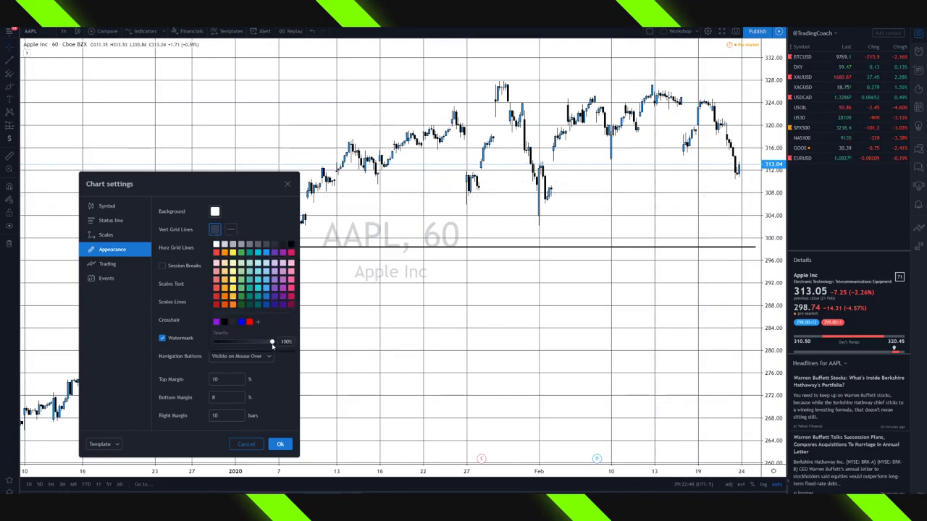
left_click_drag(272, 344, 214, 340)
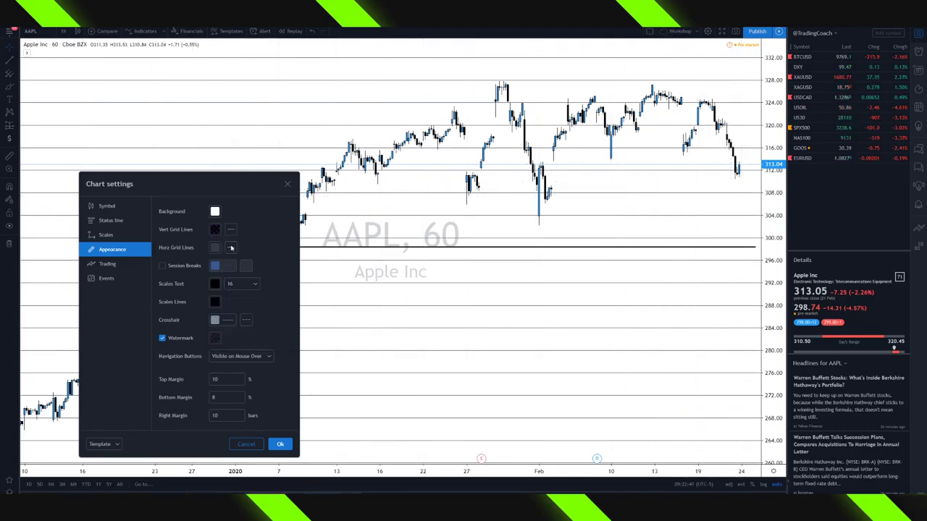
left_click(215, 247)
left_click_drag(272, 360, 239, 361)
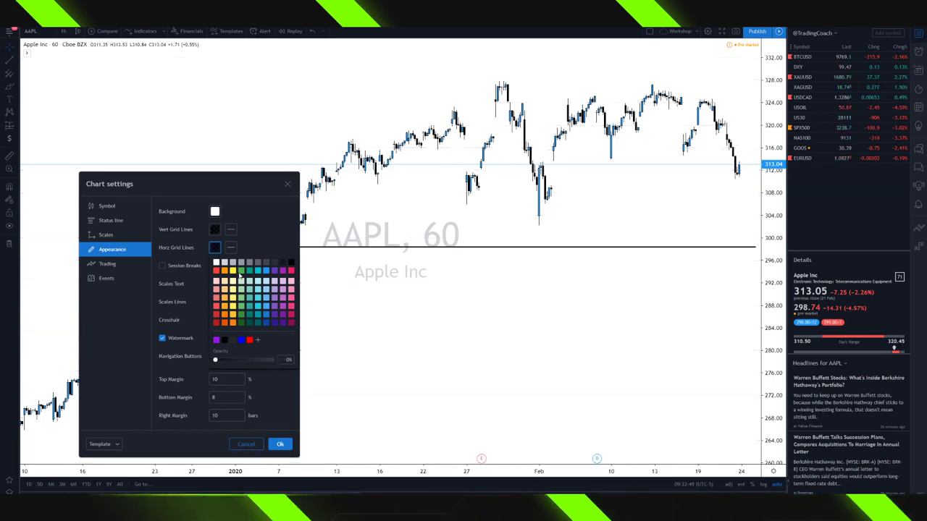
left_click(269, 230)
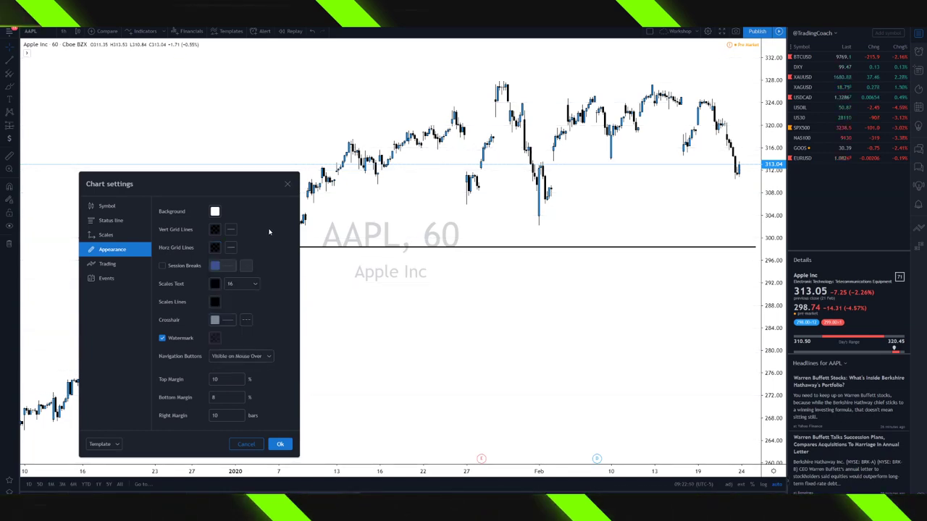
Switch session breaks on and off again on the zoomed chart, and toggle the watermark off and back on.
left_click(162, 266)
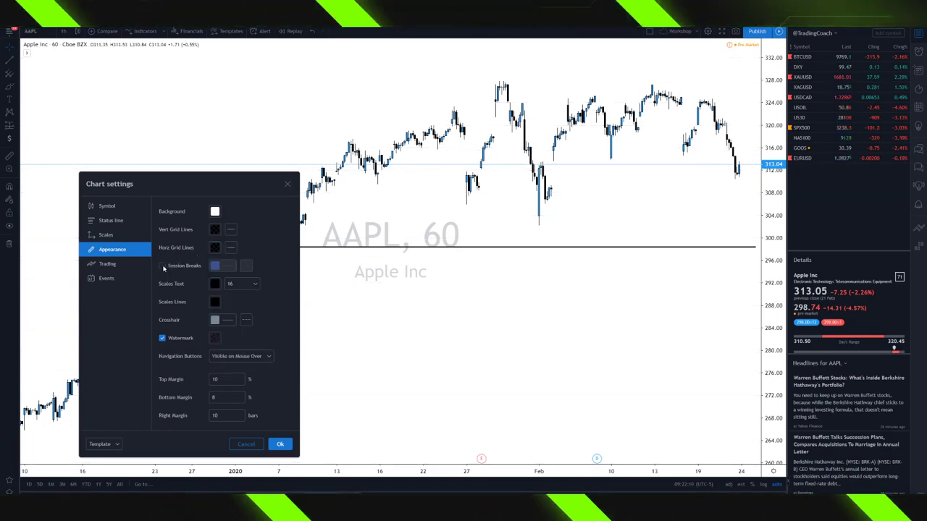
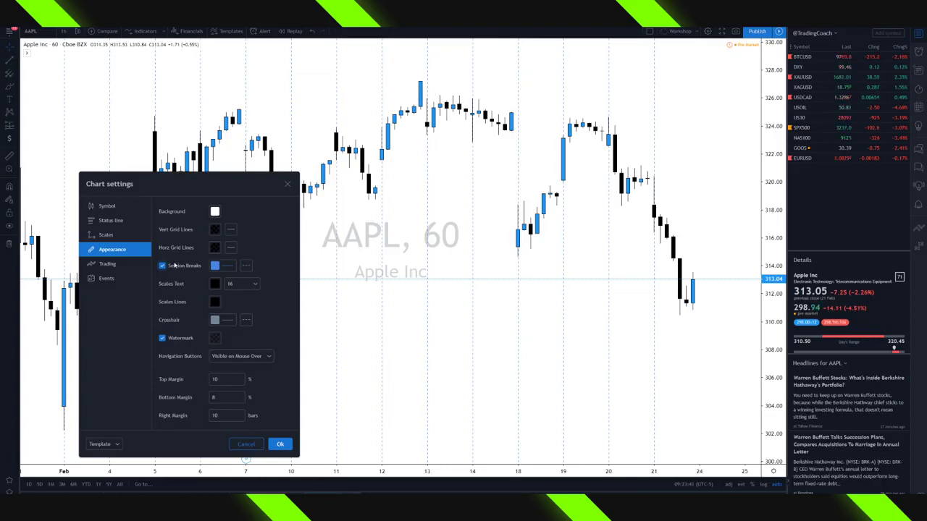
scroll(471, 253, "down", 2)
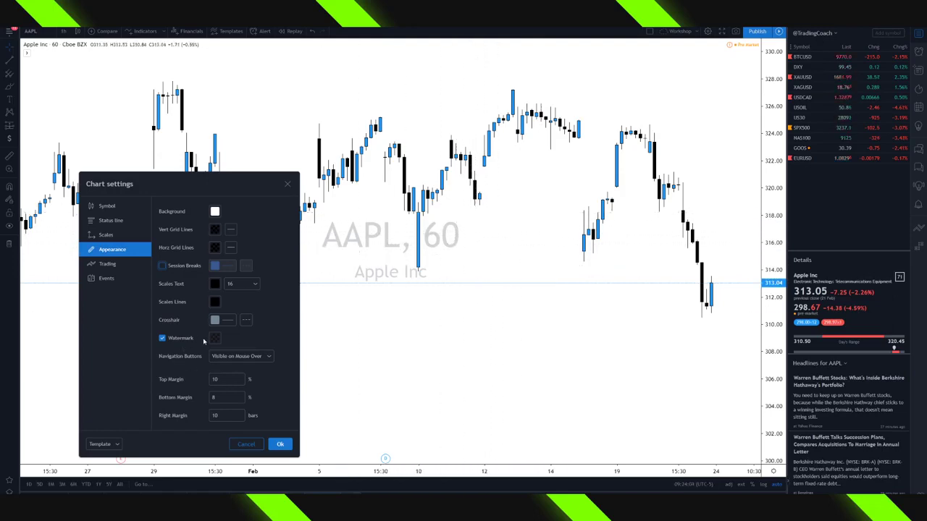
double_click(162, 338)
Review the Symbol and Status line settings, showing the volume indicator on the chart and hiding it again.
left_click(109, 207)
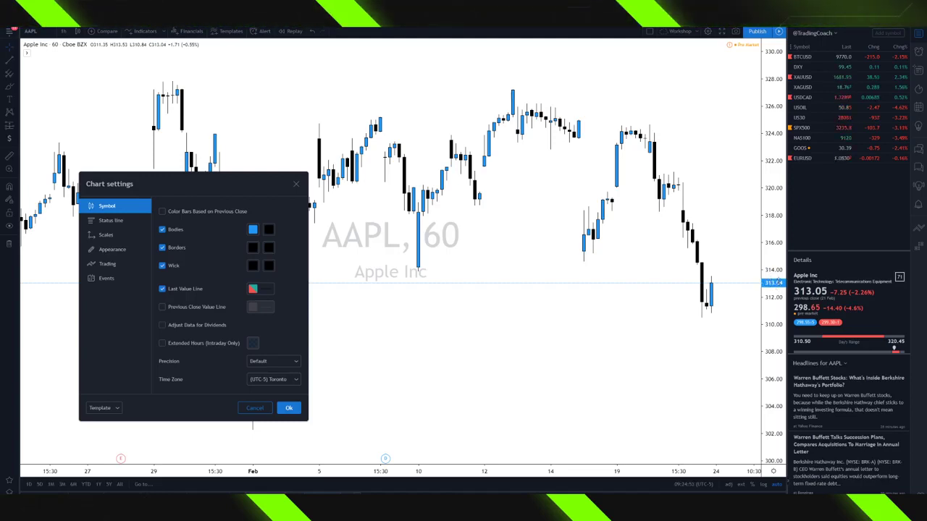
left_click(110, 224)
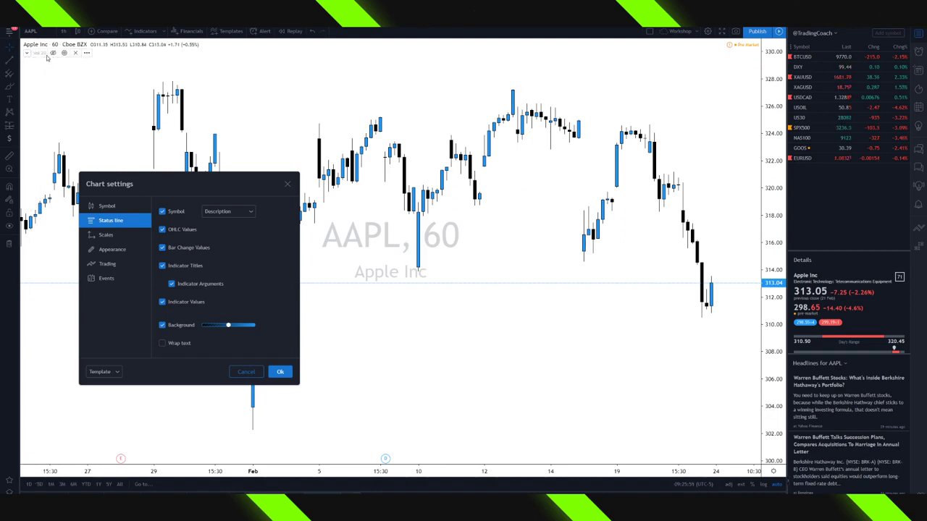
left_click(53, 55)
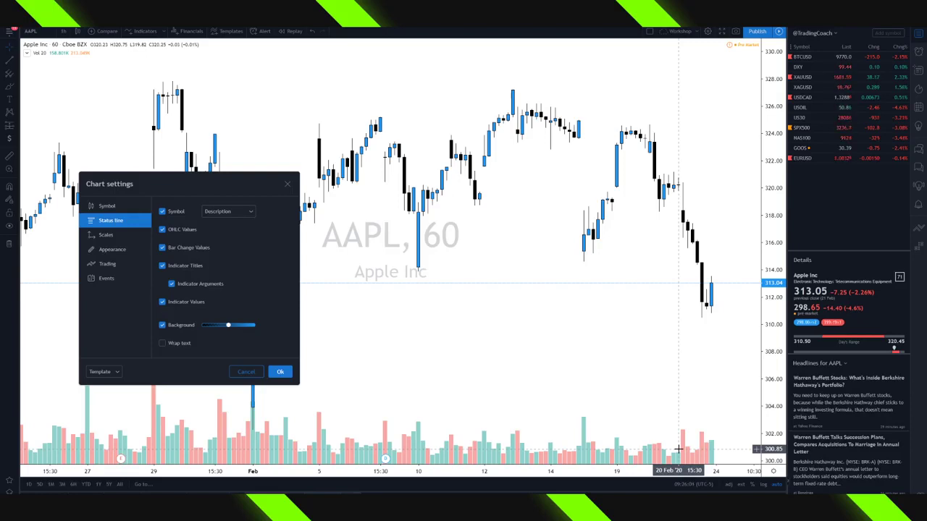
left_click(51, 53)
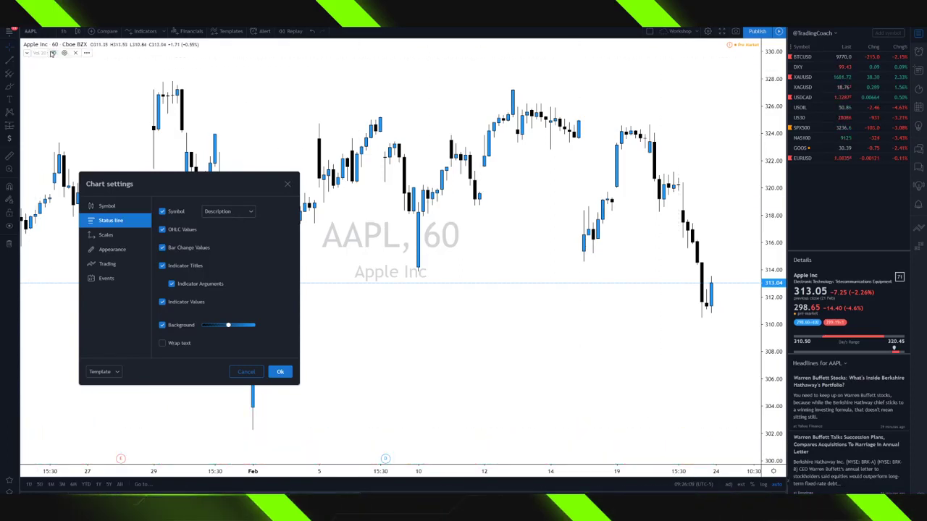
Review the Scales settings and the Trading settings of the chart.
left_click(101, 235)
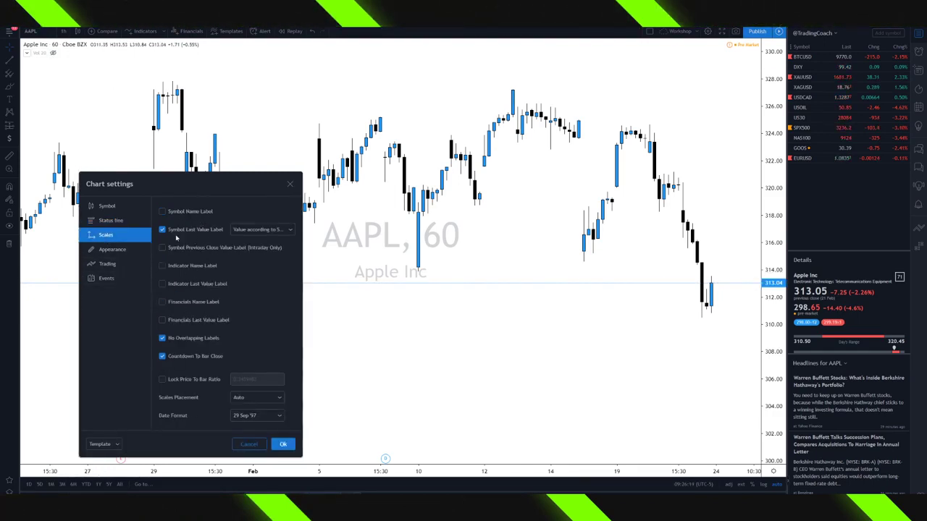
left_click(117, 264)
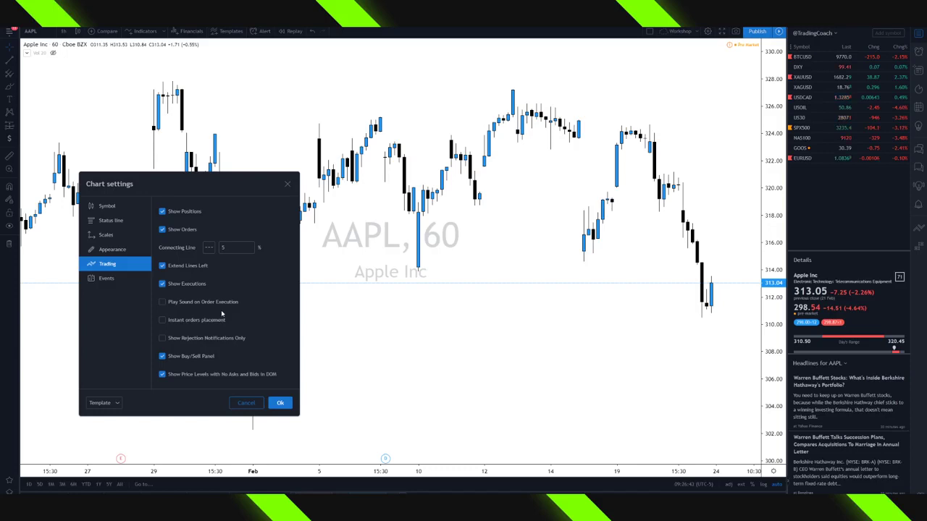
Turn on Show Economic Events on Chart in the Events settings and apply the change.
left_click(123, 278)
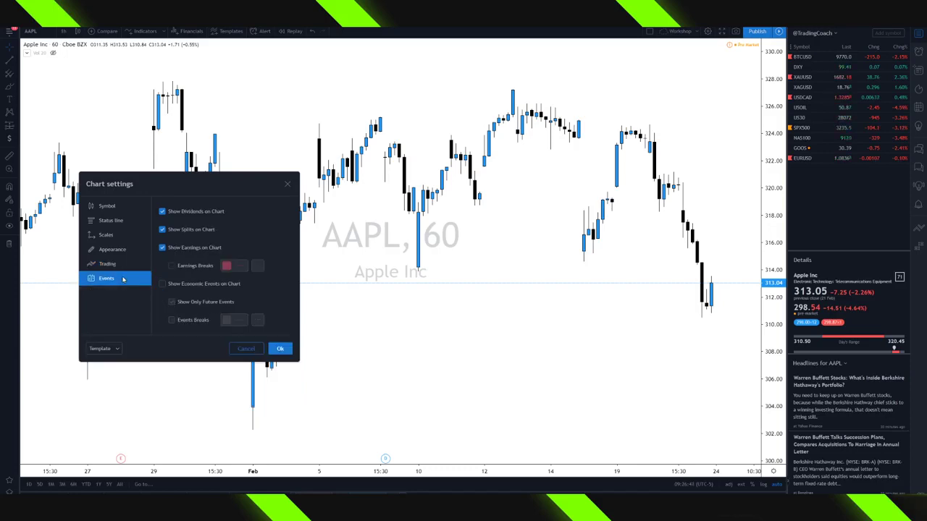
left_click(162, 285)
left_click(280, 348)
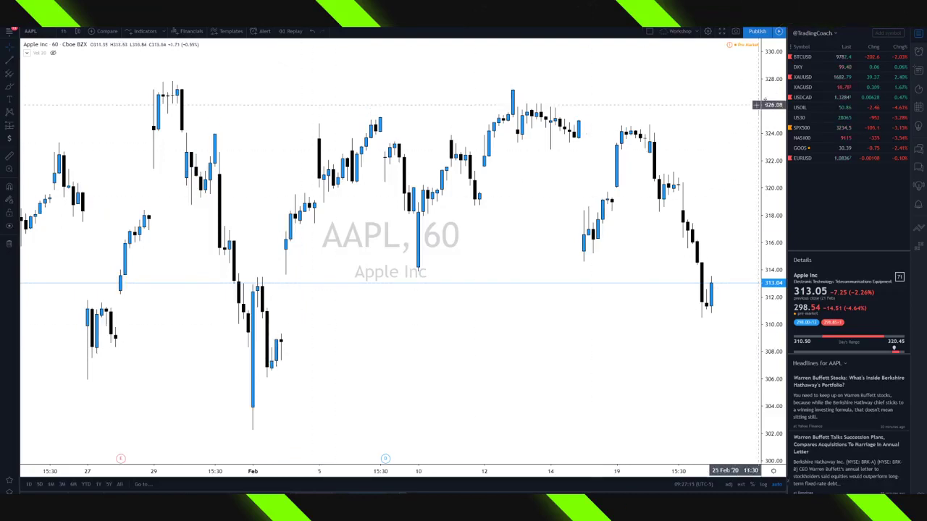
Load USDCAD from the watchlist, remove its drawings and inspect the upcoming economic events on the time axis.
left_click(821, 100)
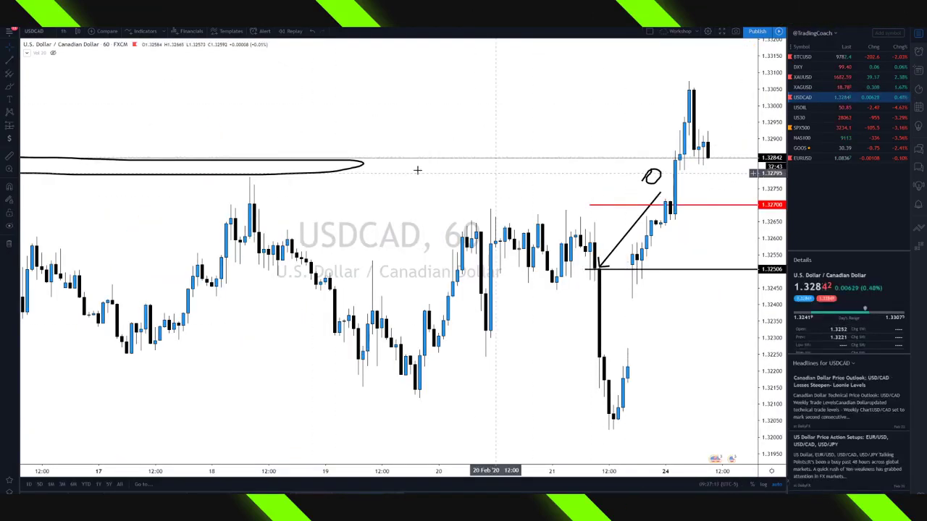
left_click(10, 244)
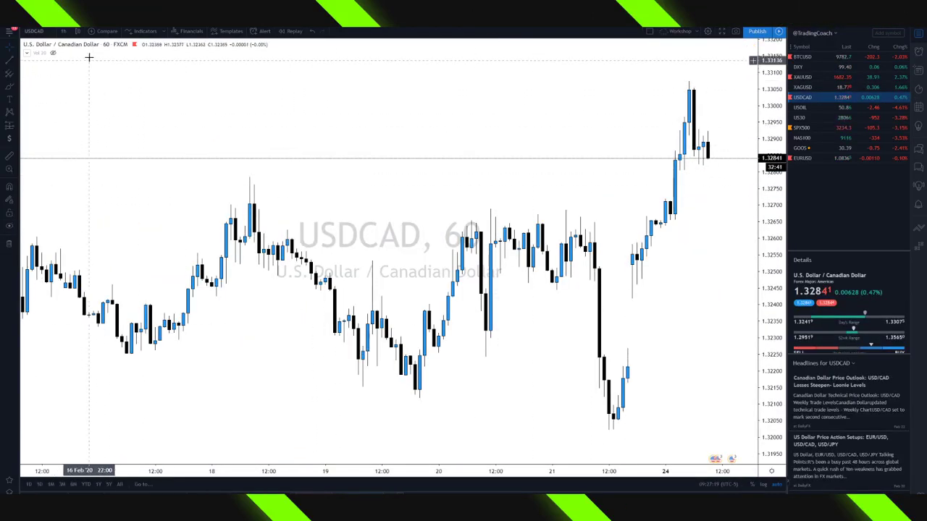
scroll(417, 252, "down", 1)
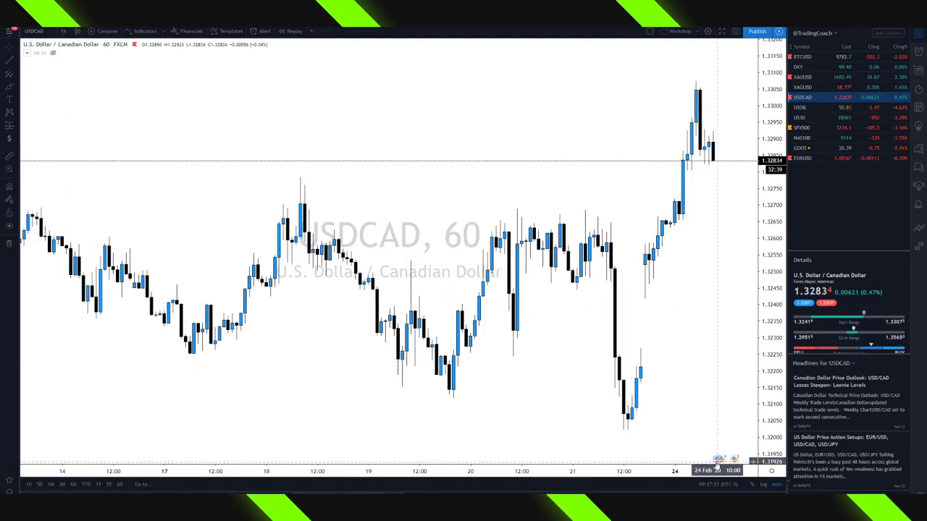
mouse_move(718, 460)
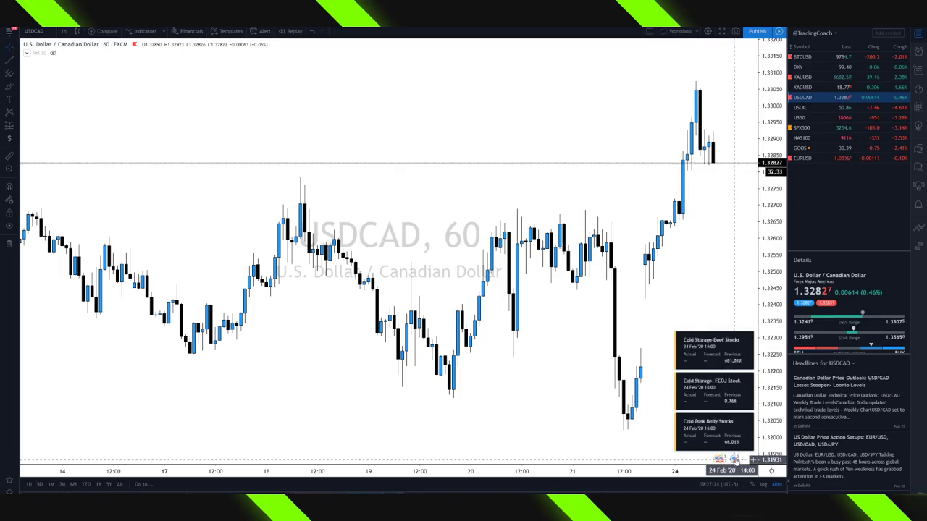
scroll(638, 193, "down", 2)
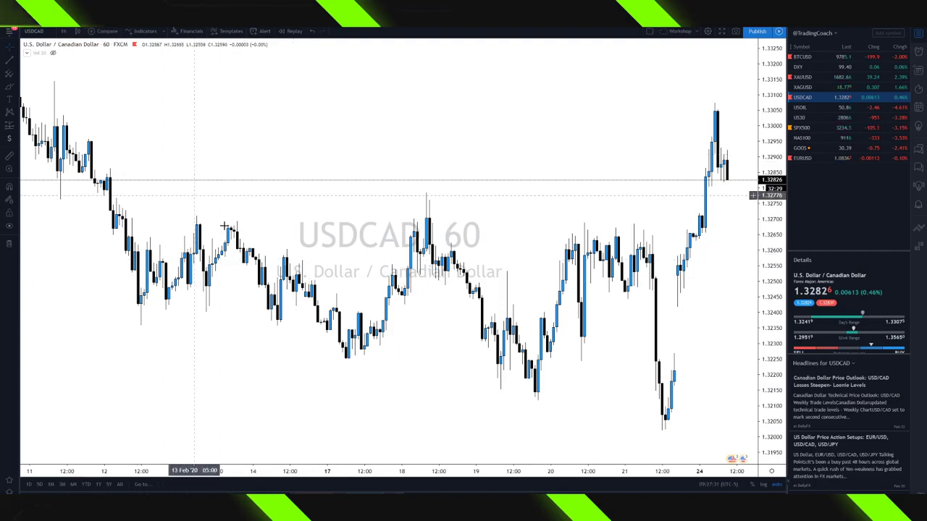
Turn off Show Economic Events on Chart in the chart settings and apply the change.
right_click(430, 331)
left_click(463, 454)
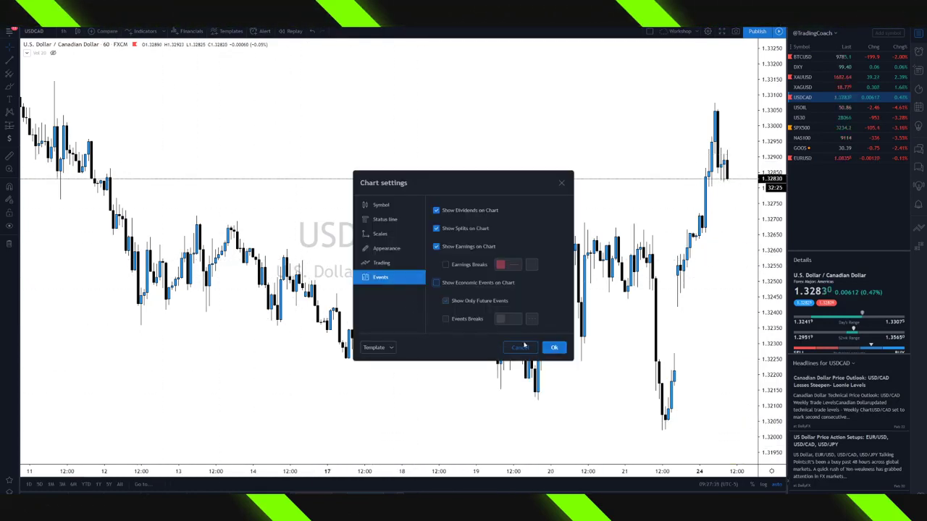
left_click(554, 347)
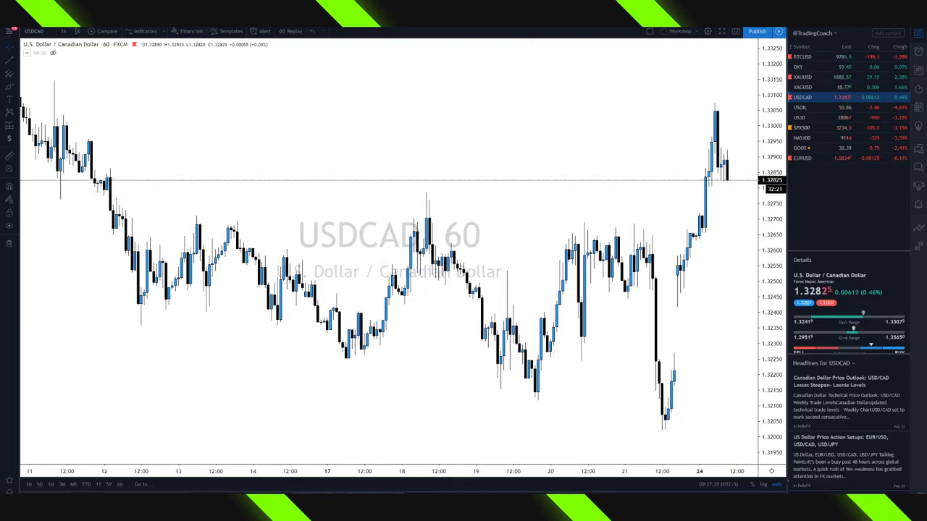
Search for the symbol AAPL and load it on the chart.
left_click(33, 31)
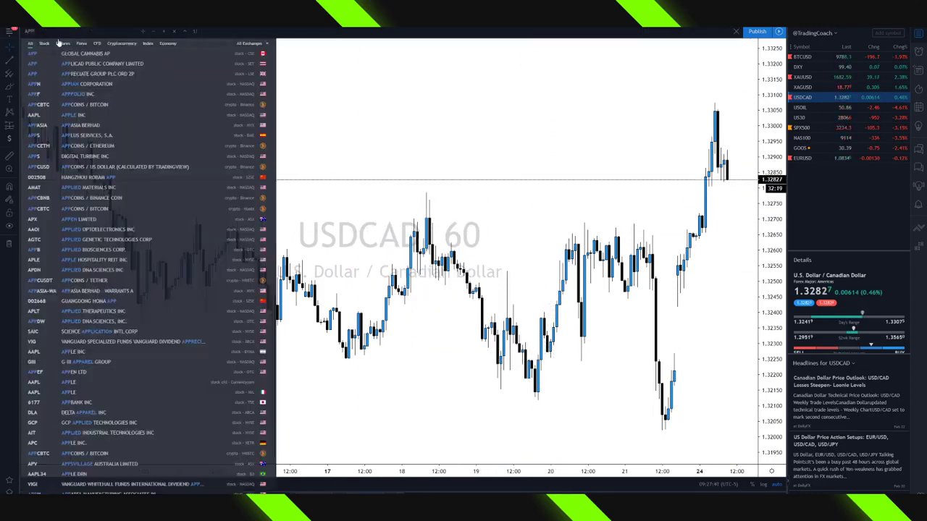
type("AAPL")
key("Return")
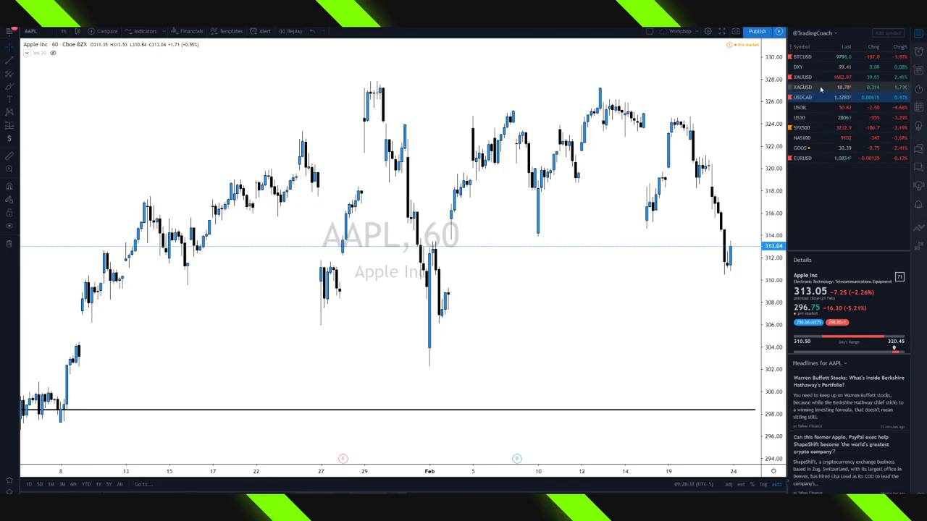
Look over the flag and chart options for BTCUSD in the watchlist, and search the symbols for FACEBOOK.
right_click(791, 58)
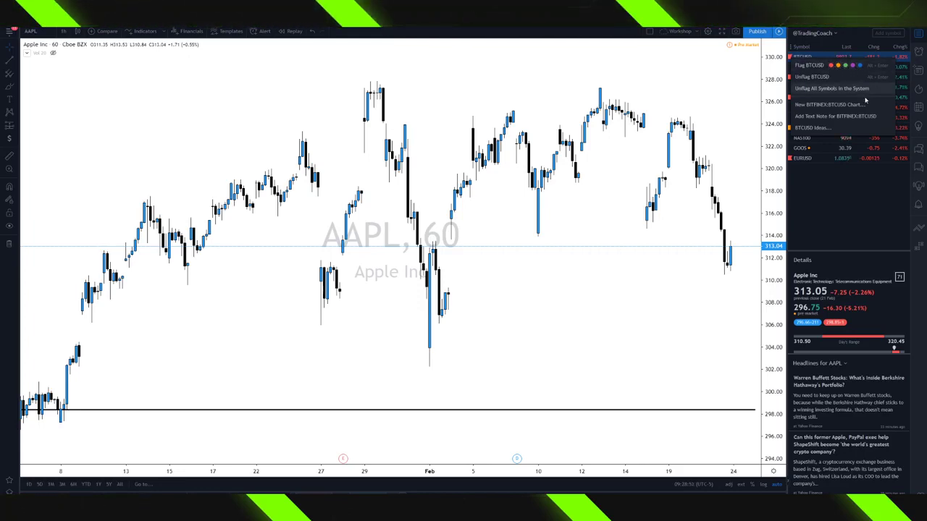
left_click(859, 179)
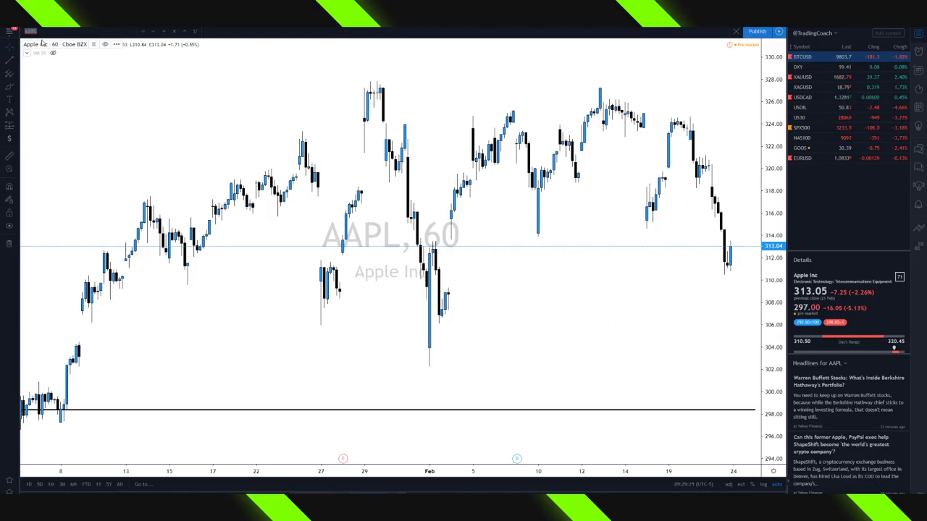
type("FACEBOOK")
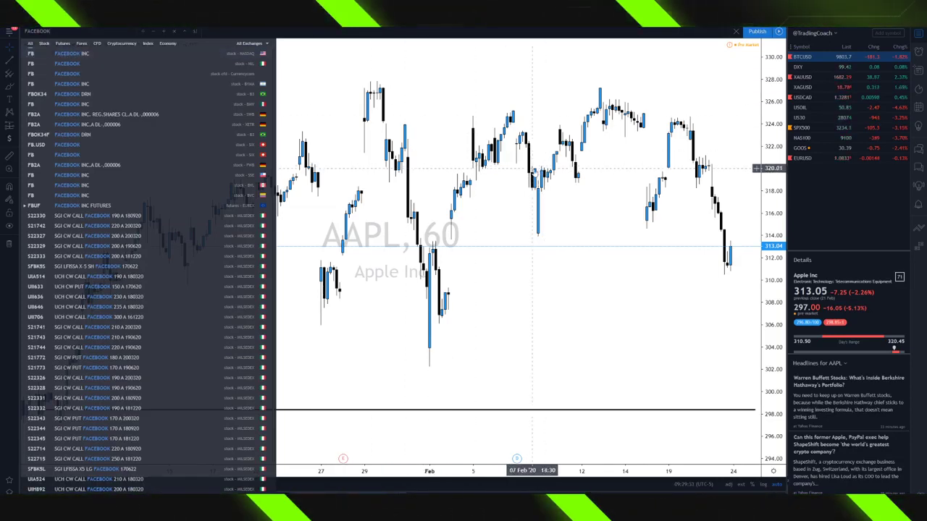
left_click(756, 172)
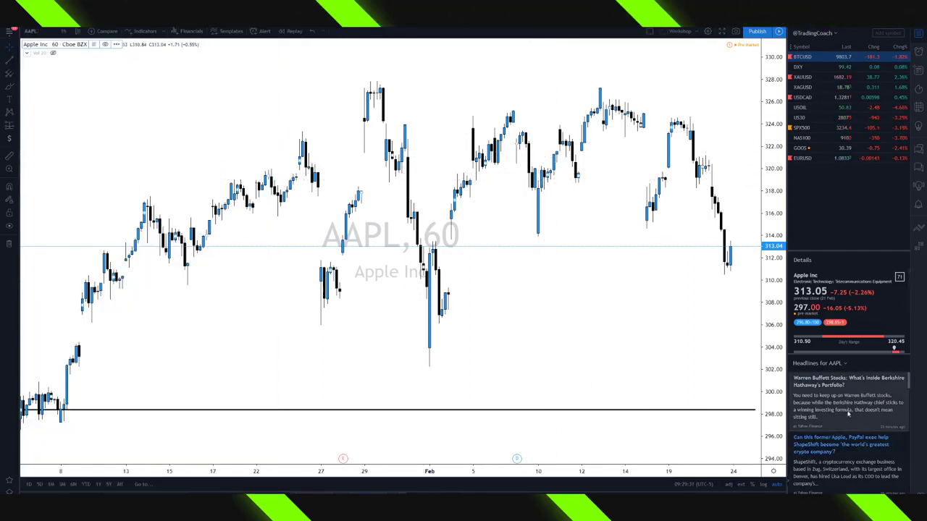
Enlarge the Details section for Apple Inc and browse the AAPL news headlines.
left_click_drag(846, 250, 846, 211)
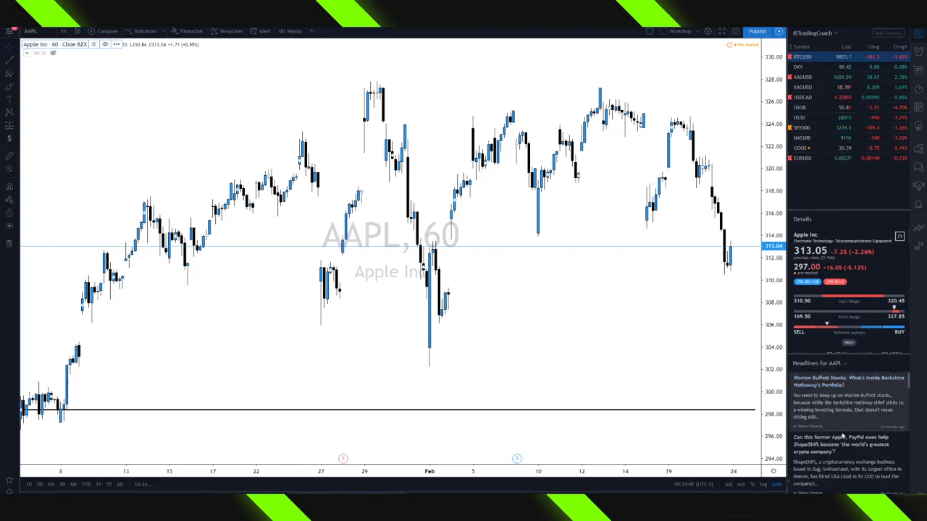
scroll(843, 435, "down", 3)
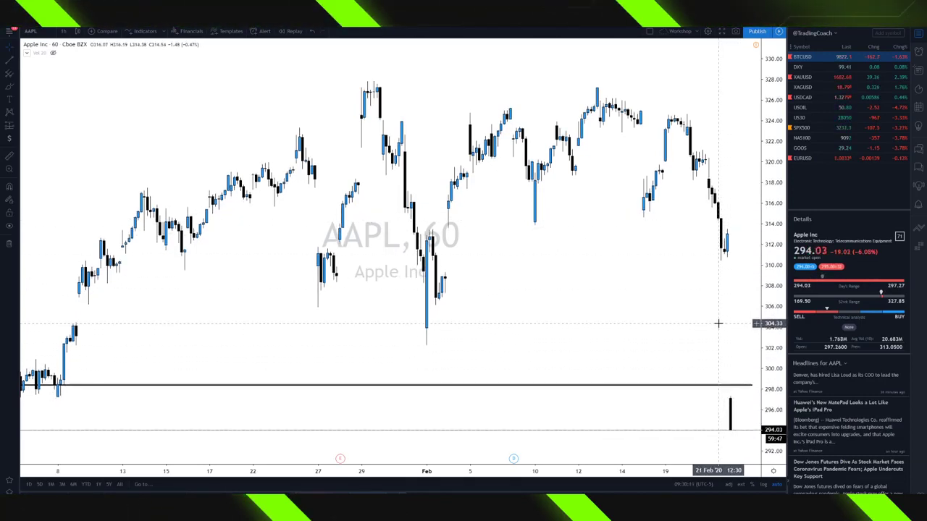
Review the available time intervals for the AAPL chart, keeping 1 hour.
scroll(717, 321, "down", 4)
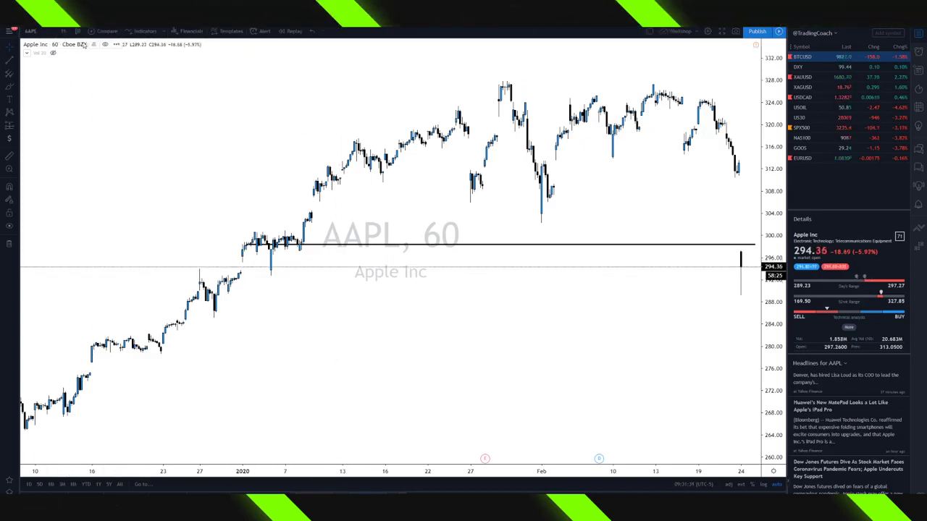
left_click(64, 32)
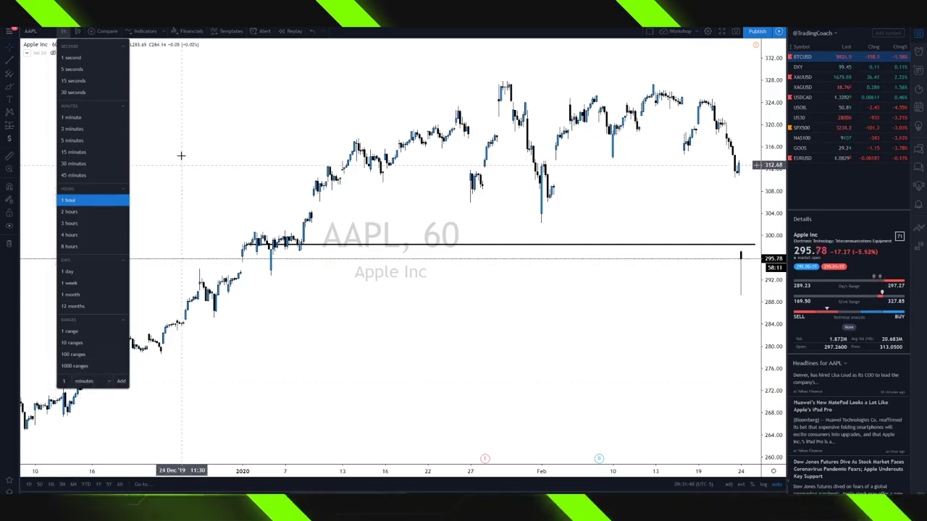
left_click(182, 130)
Try the Line and Bars styles on the AAPL chart, return to Candles and look over the other chart styles.
left_click(78, 31)
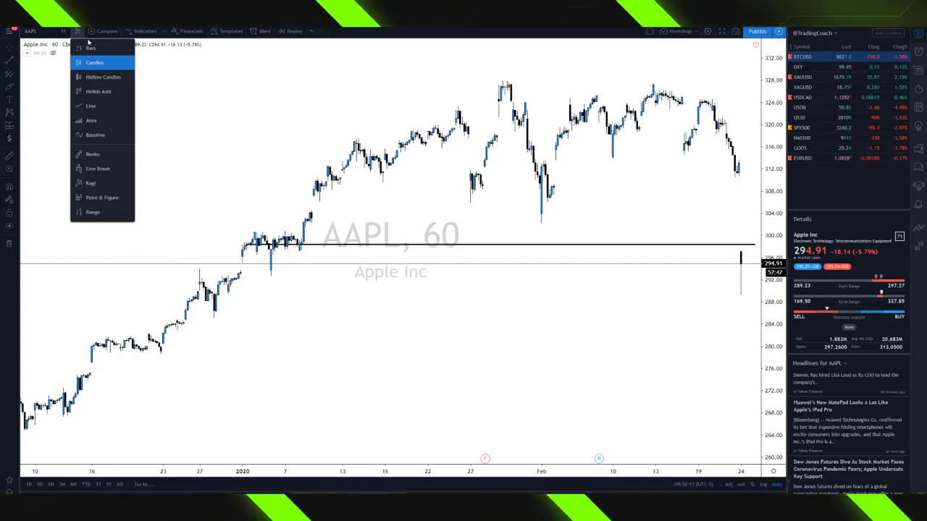
left_click(91, 106)
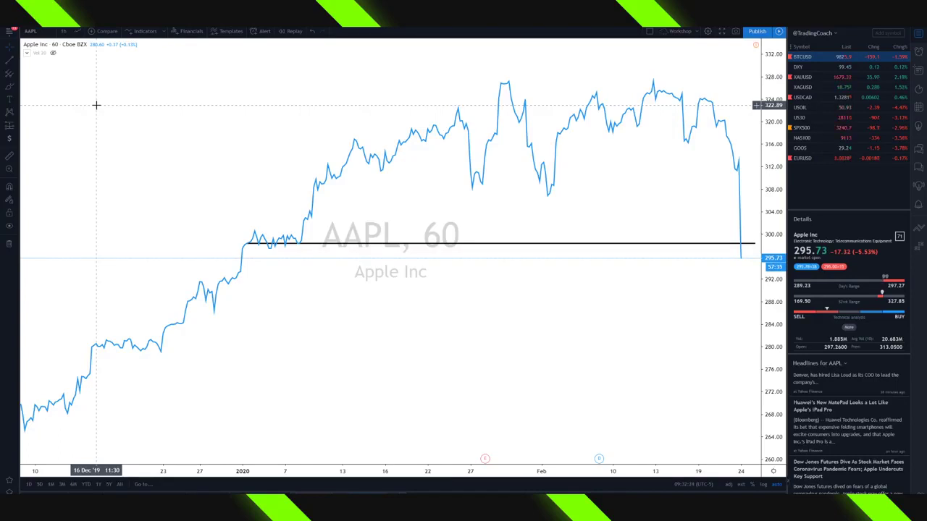
left_click(82, 31)
left_click(88, 48)
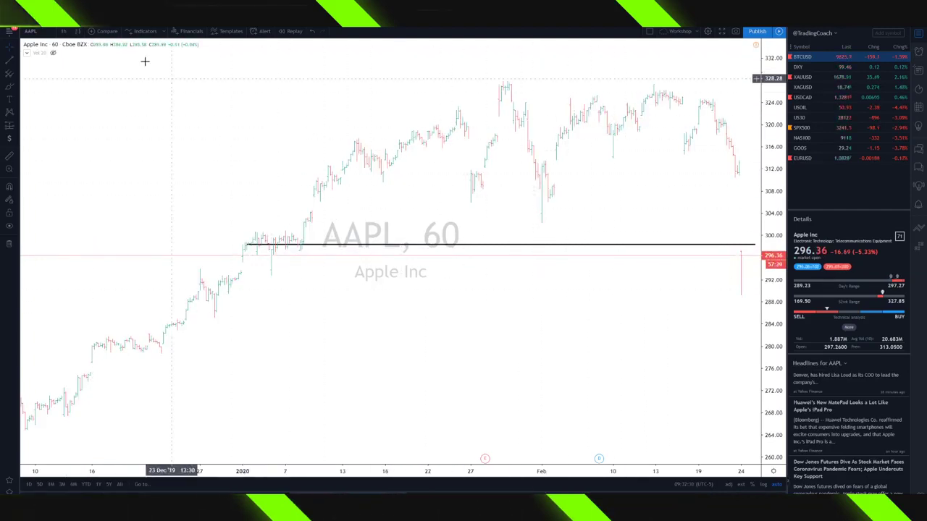
left_click(79, 31)
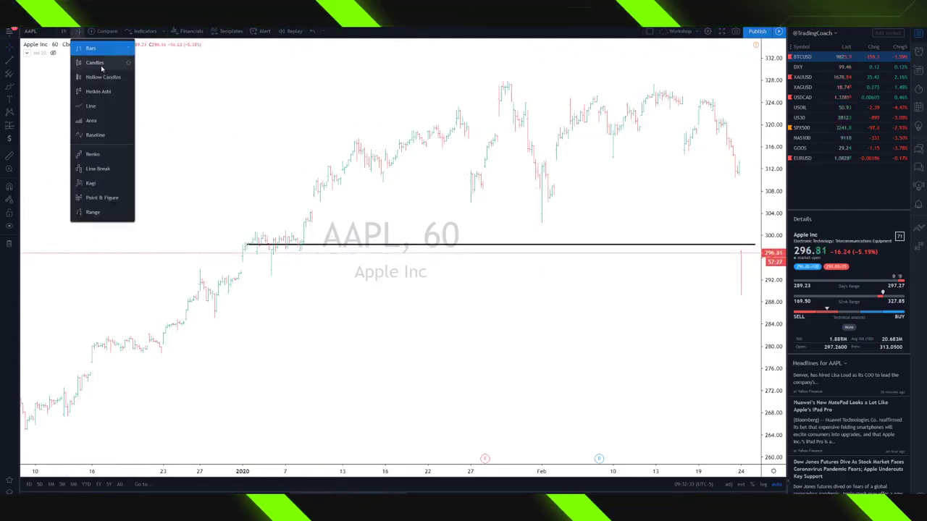
left_click(101, 65)
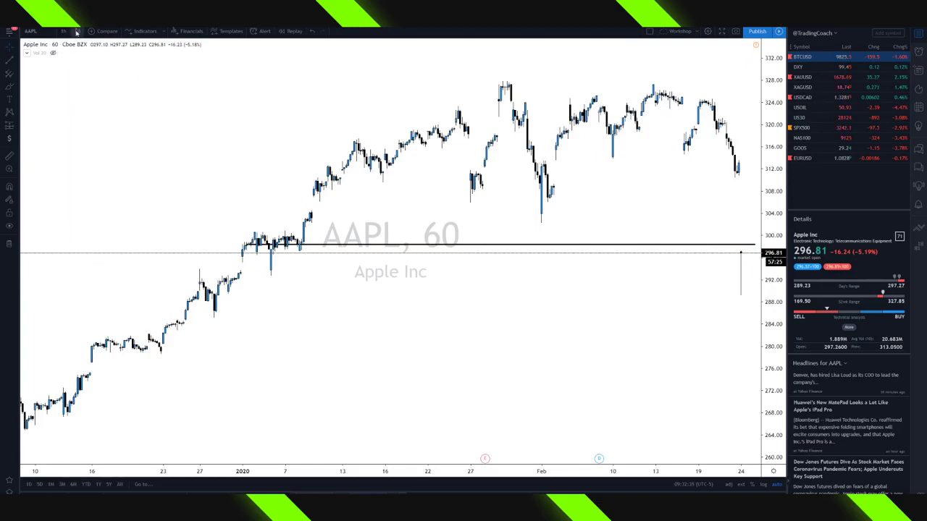
left_click(77, 32)
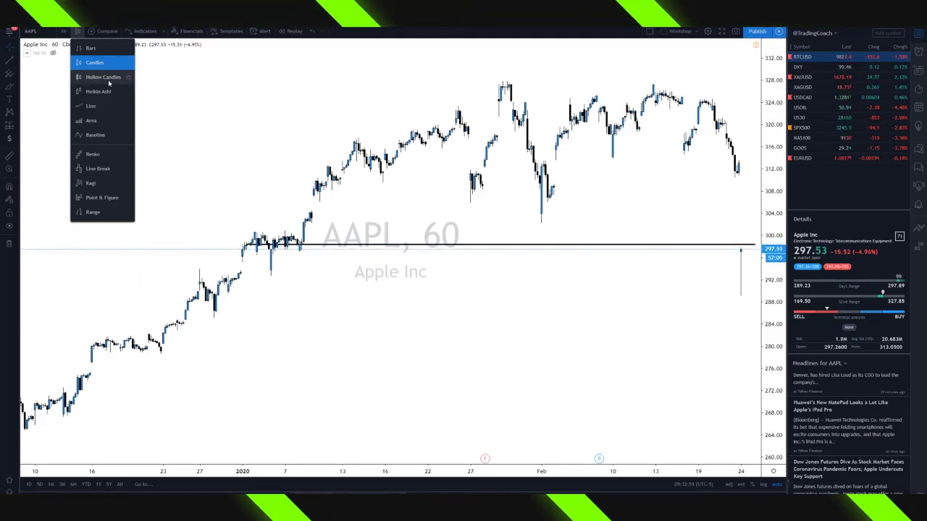
left_click(182, 78)
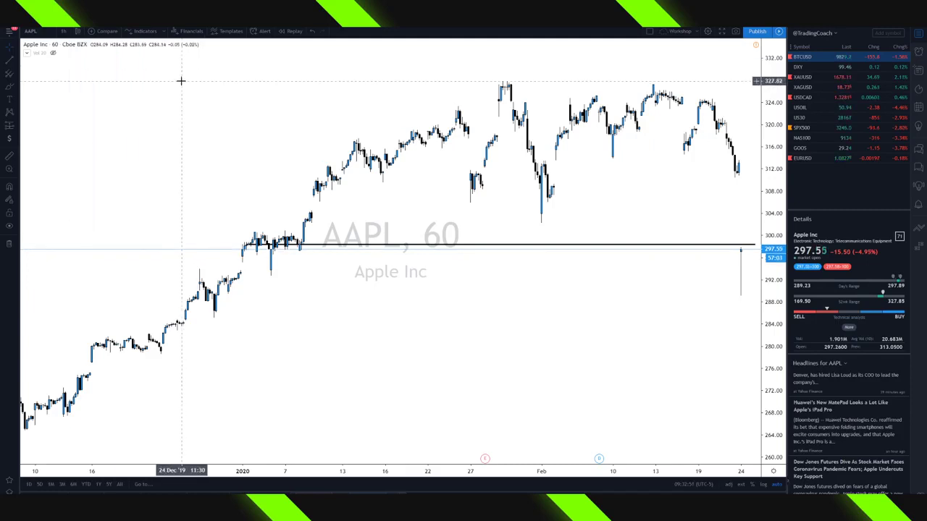
Overlay the FB symbol on the main AAPL chart for comparison, and remove it again.
left_click(102, 32)
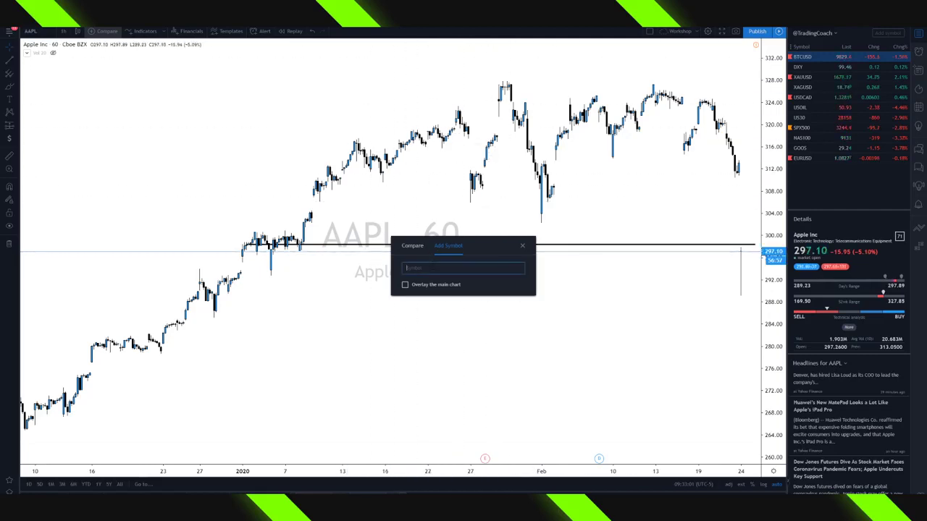
left_click(406, 284)
type("FB")
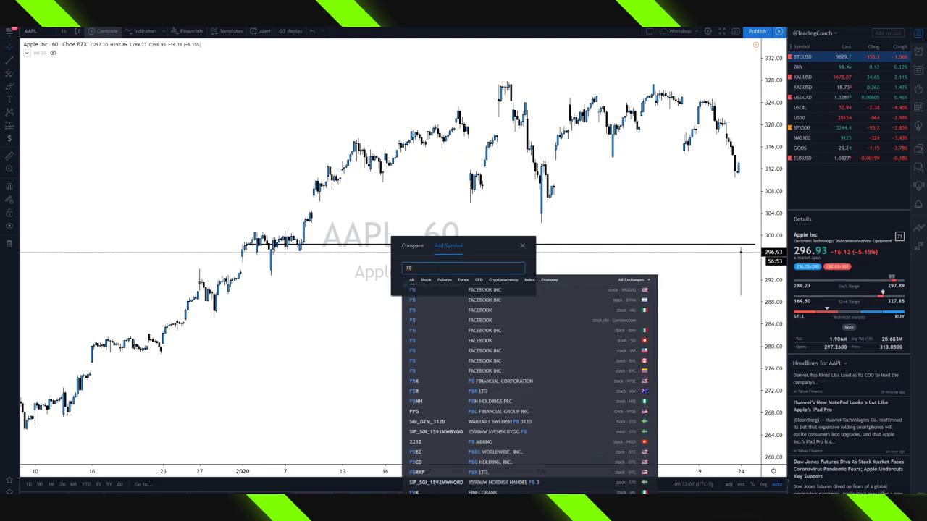
key("Return")
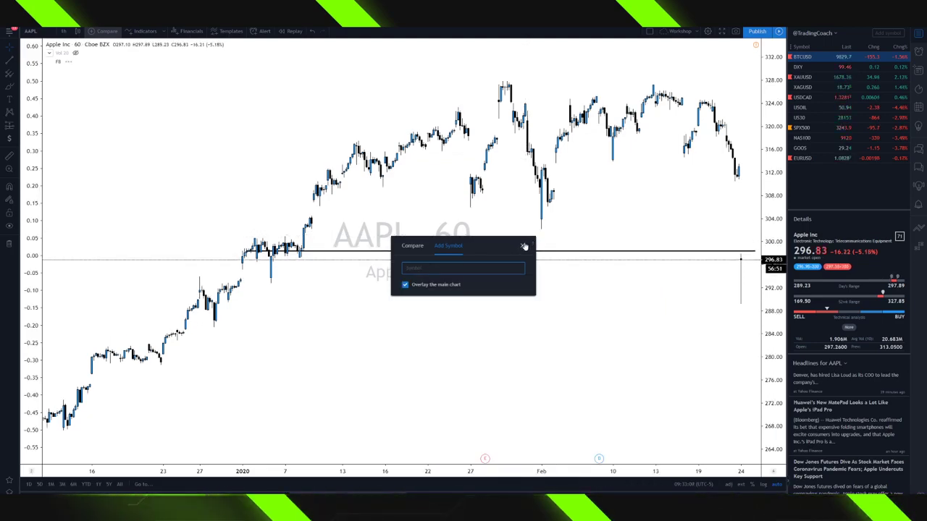
left_click(522, 245)
scroll(542, 235, "down", 3)
scroll(616, 248, "up", 5)
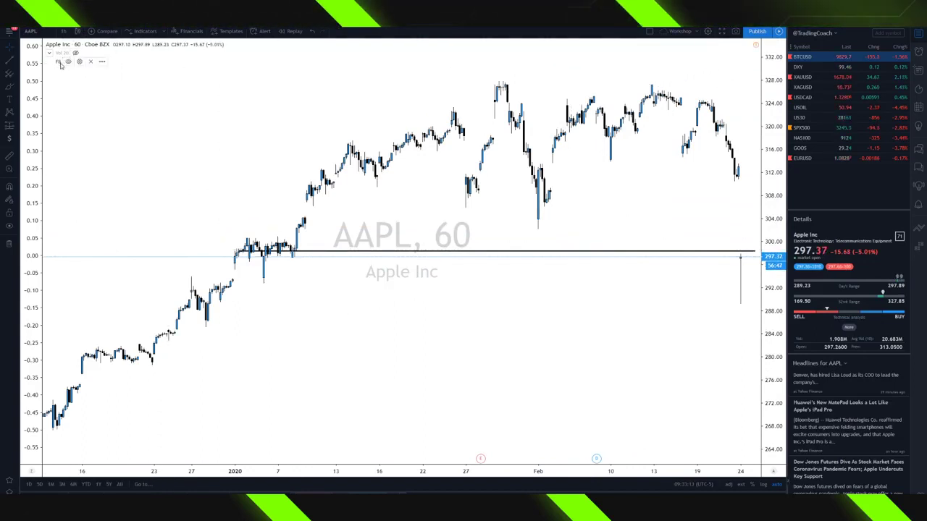
left_click(90, 62)
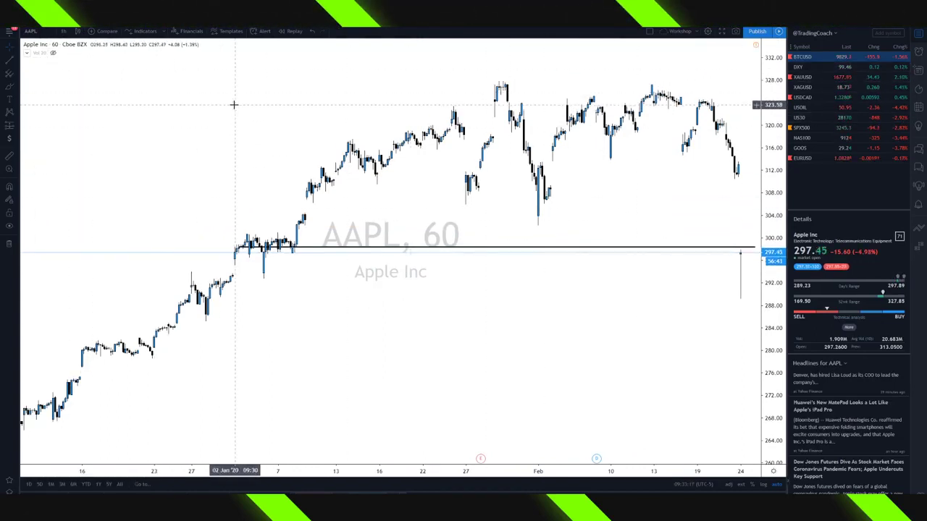
Add NASDAQ:FB in a separate pane below the AAPL chart, and undo the addition.
left_click(94, 33)
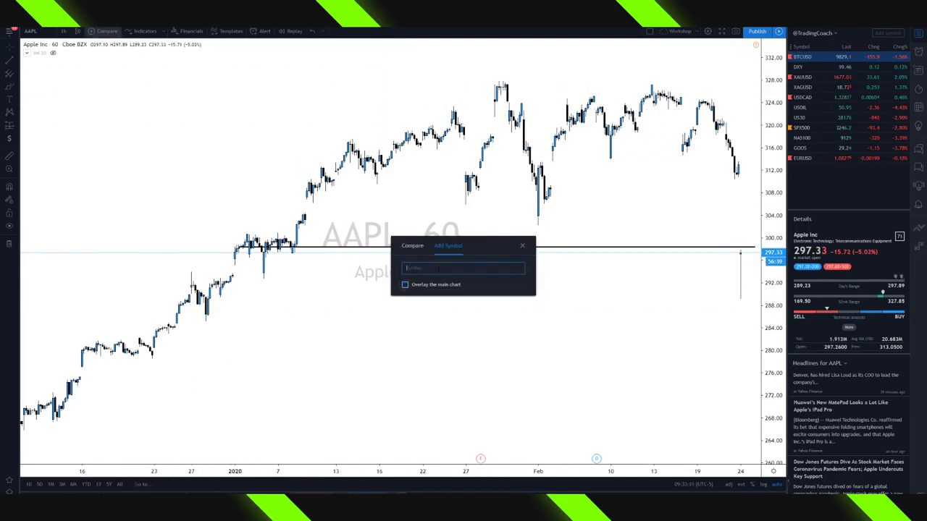
left_click(445, 294)
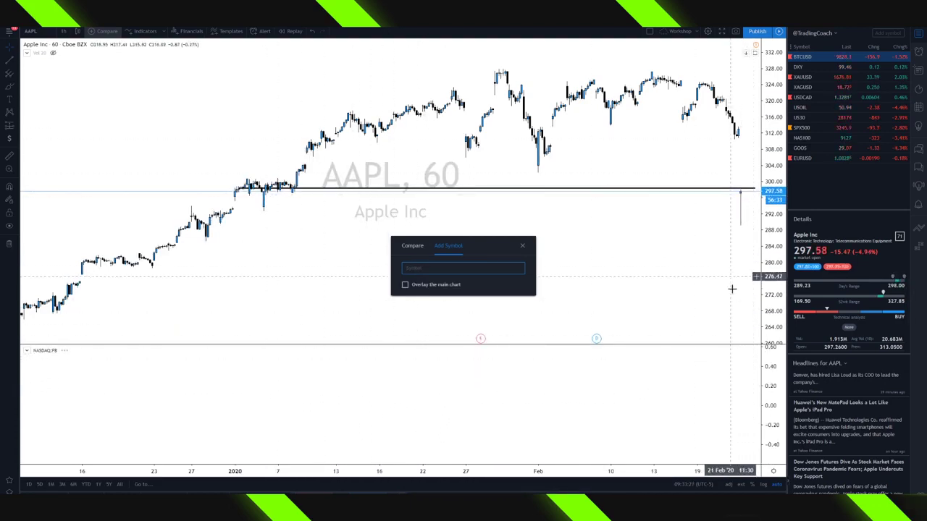
key("ctrl+z")
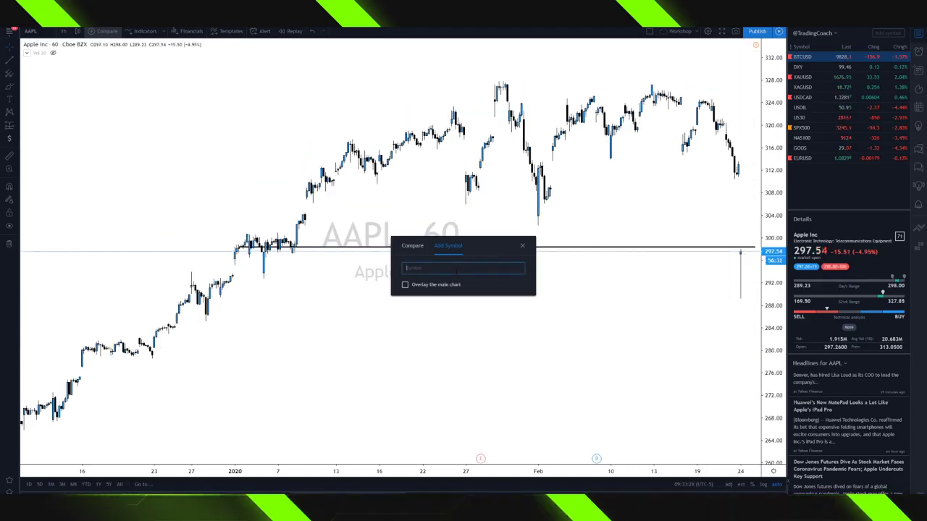
Add USDCAD as a comparison symbol in a separate pane below the AAPL chart.
type("usdcad")
key("Return")
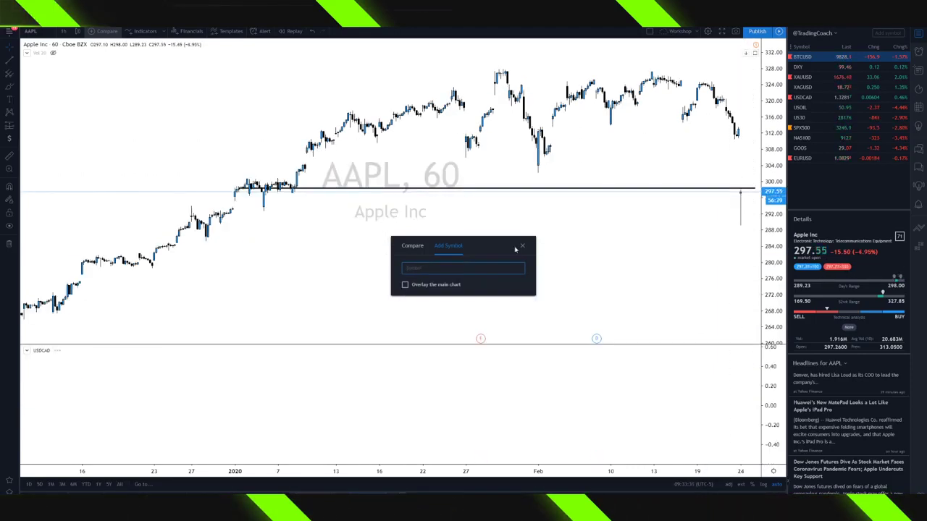
Remove the USDCAD comparison pane below the AAPL chart and select USDCAD in the watchlist.
left_click(522, 245)
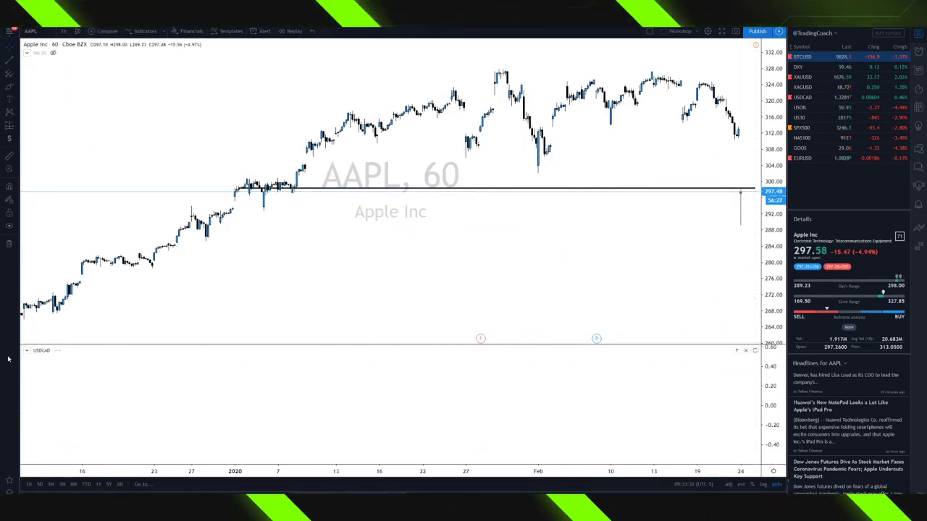
left_click(80, 350)
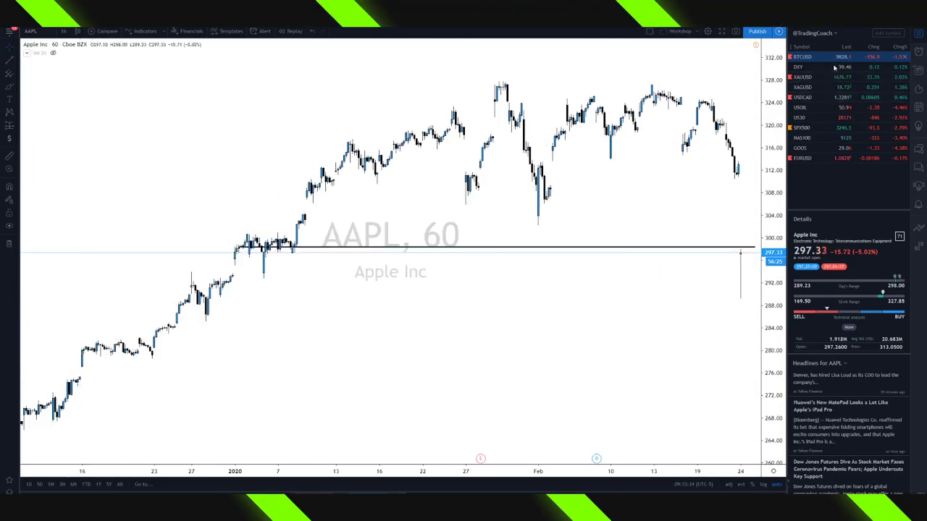
left_click(829, 99)
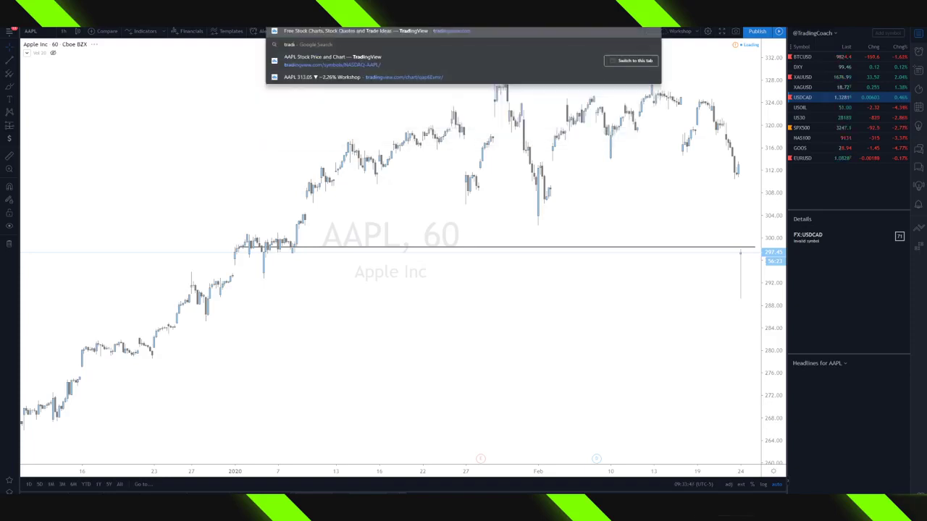
Go to the TradingView home page, search for the USDCAD ticker and open its chart.
left_click(498, 61)
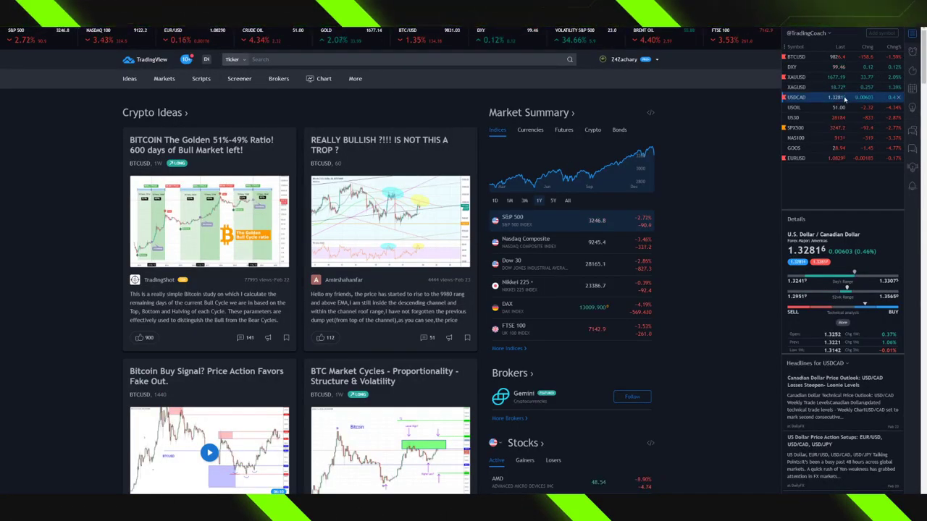
left_click(314, 58)
type("USDCAD")
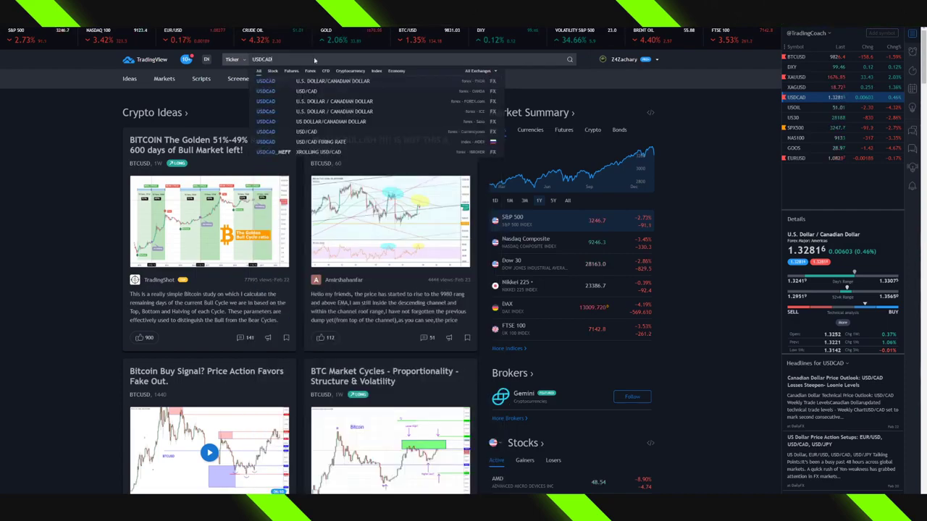
key("Return")
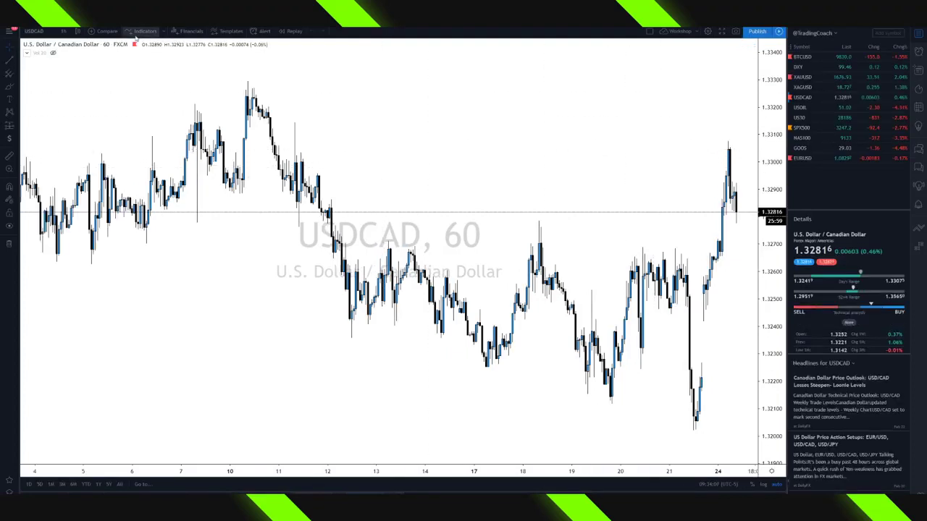
Add GBPUSD as a comparison symbol in a separate pane below the USDCAD chart.
left_click(103, 32)
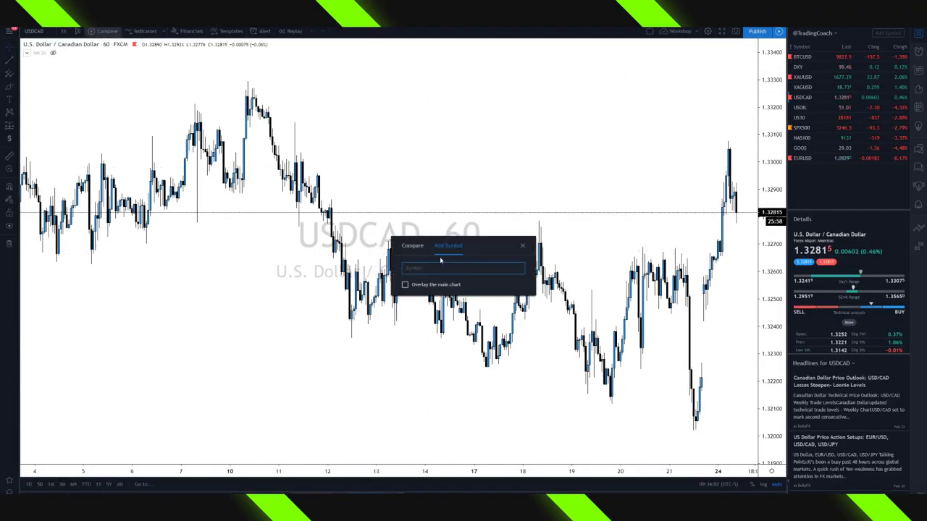
type("GBPUSD")
key("Return")
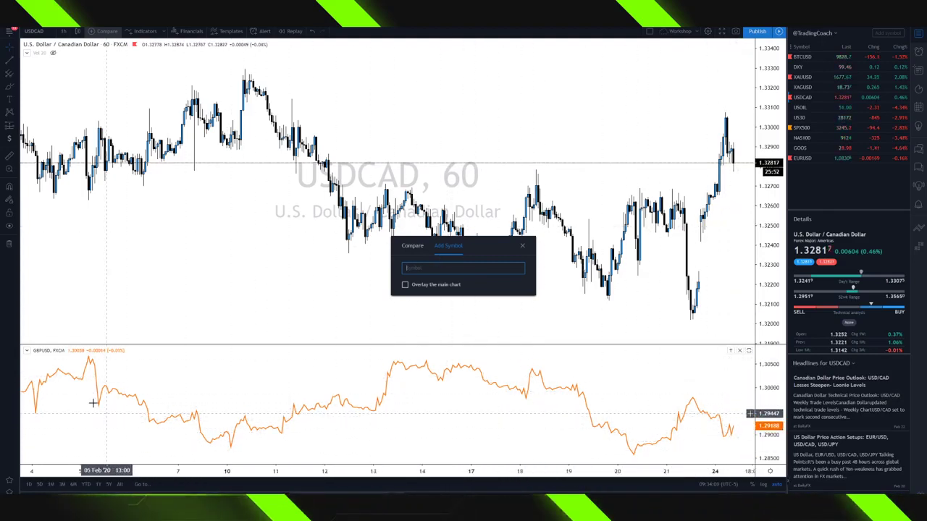
Remove the separate GBPUSD pane and overlay GBPUSD on the main USDCAD chart instead.
left_click(405, 284)
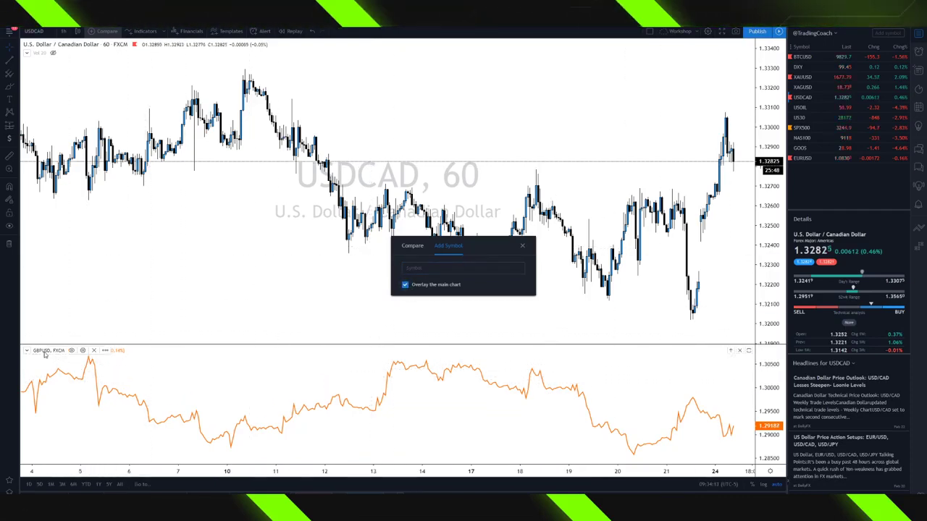
left_click(94, 353)
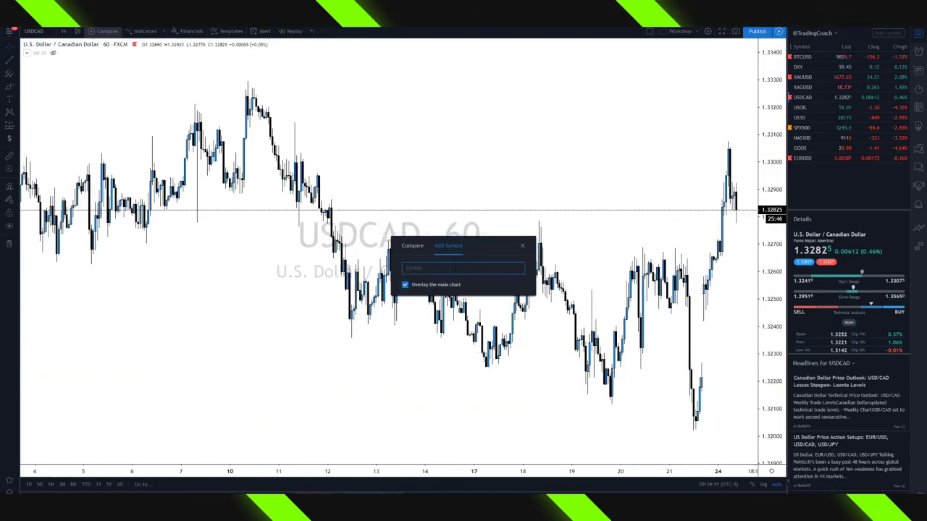
left_click(455, 268)
key("Return")
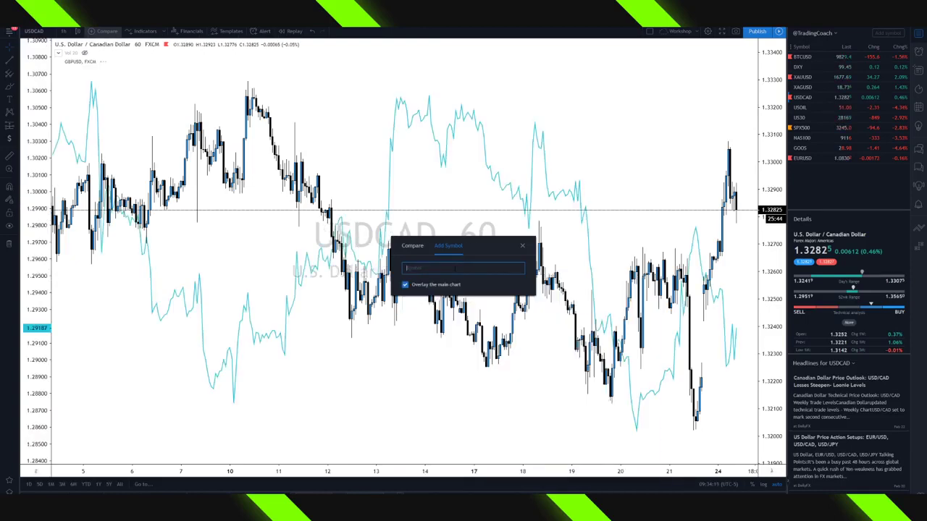
Look over the options for the GBPUSD overlay line and delete it from the USDCAD chart.
right_click(416, 116)
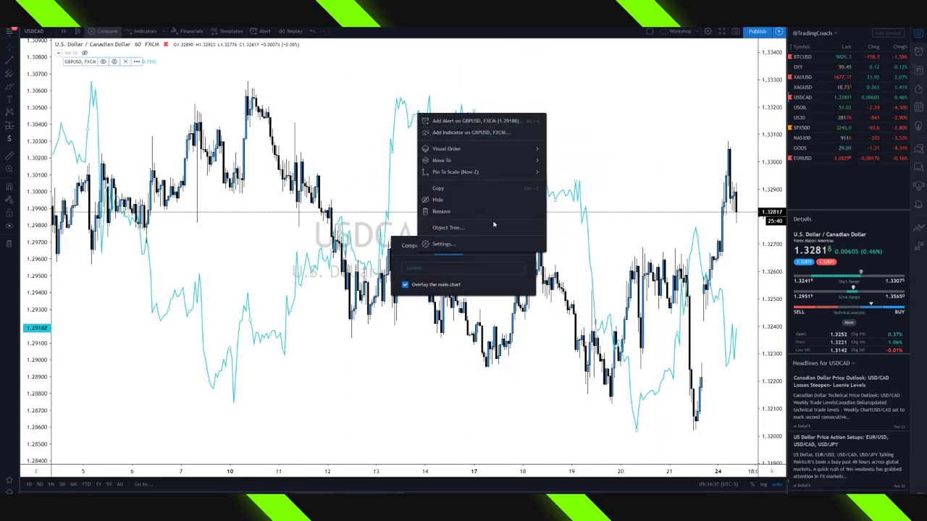
left_click(565, 195)
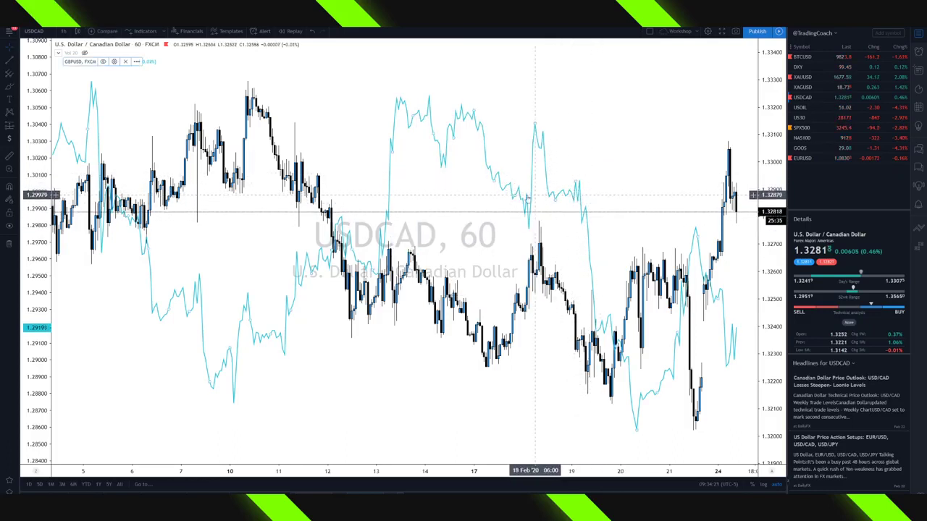
left_click(391, 188)
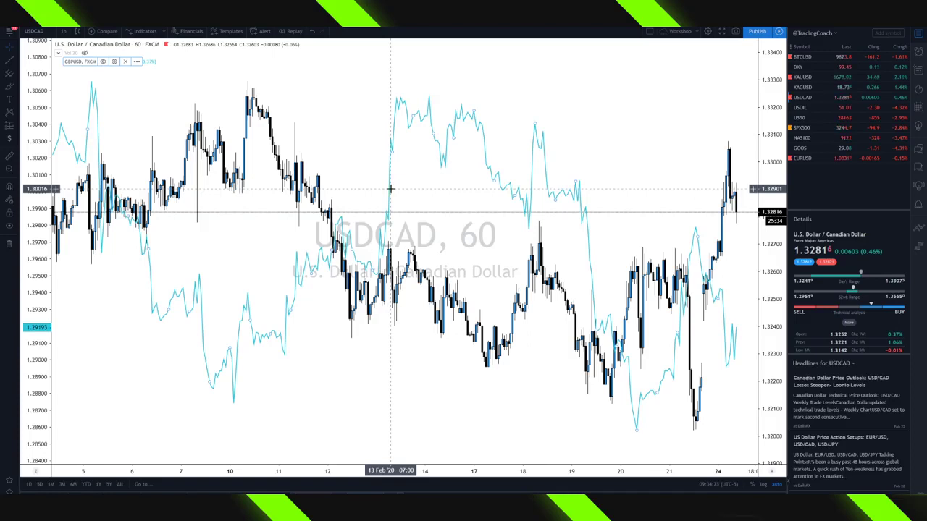
key("Delete")
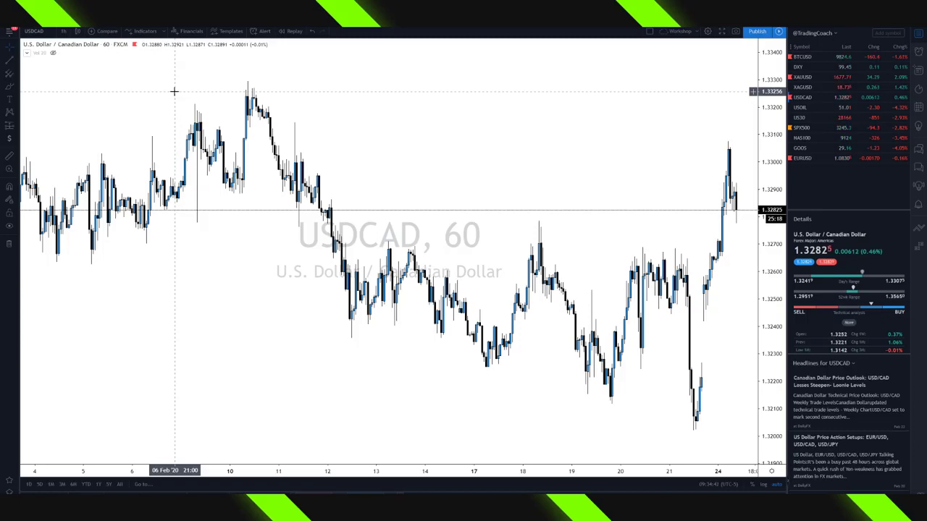
Search the indicators for "moving" and add the built-in Moving Average to the USDCAD chart.
left_click(146, 33)
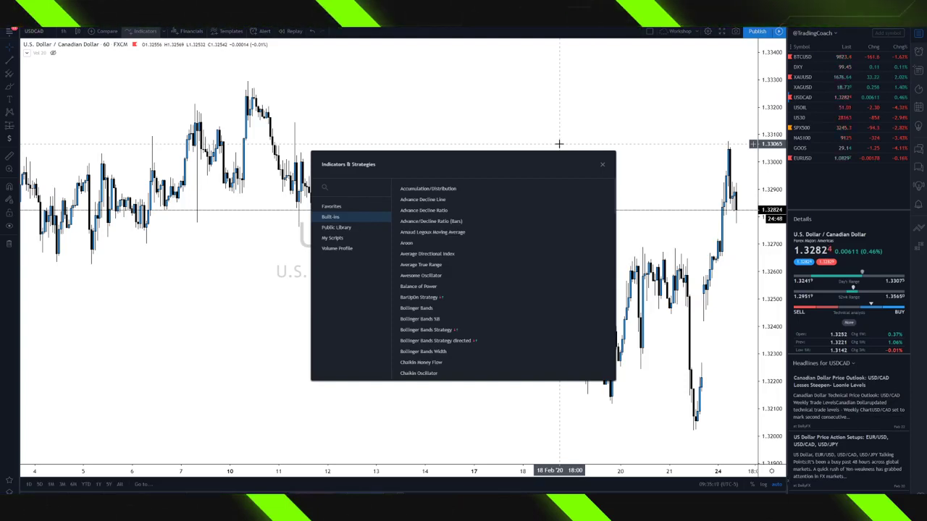
left_click(364, 186)
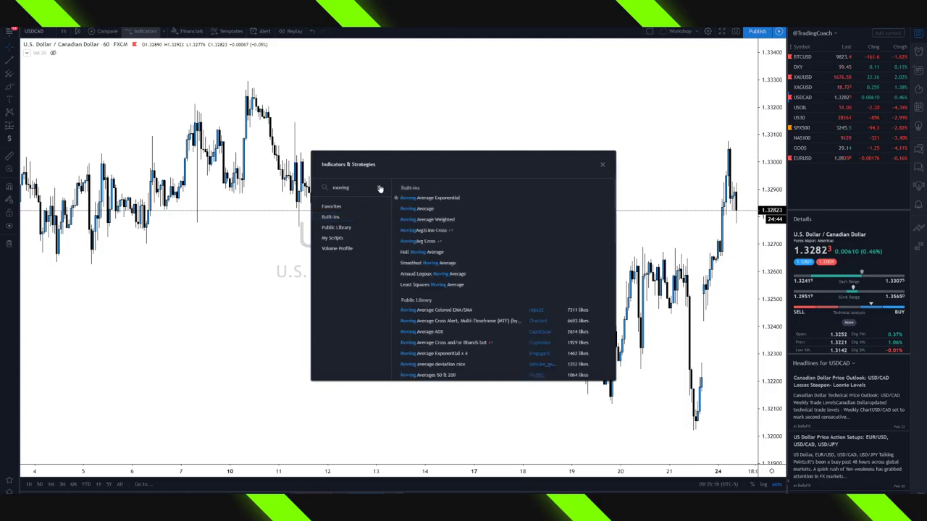
left_click(423, 209)
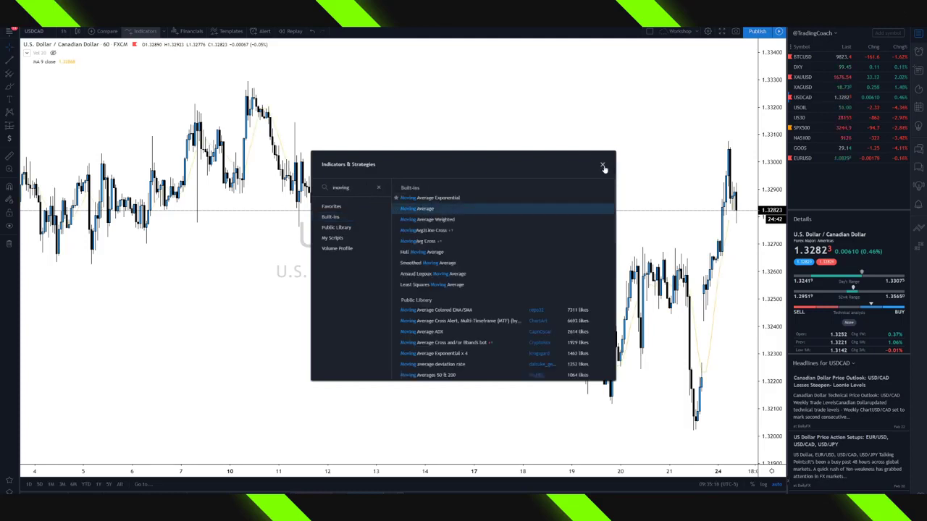
left_click(603, 167)
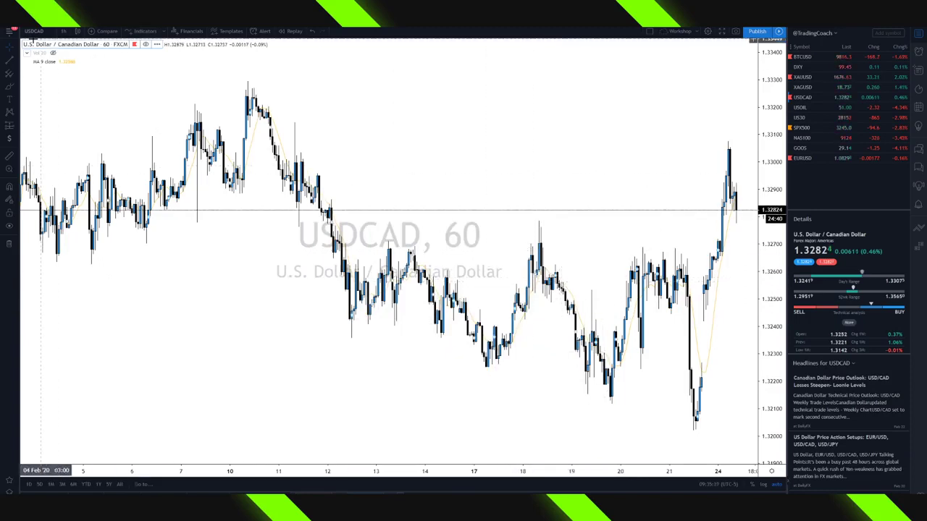
Change the moving average's line color to purple, look over its plot styles and apply the settings.
left_click(73, 61)
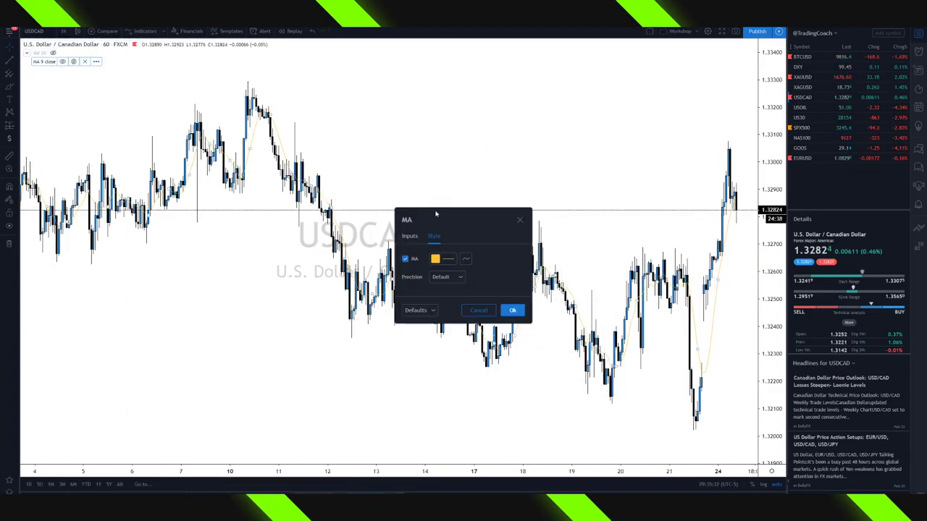
left_click(436, 259)
left_click(503, 283)
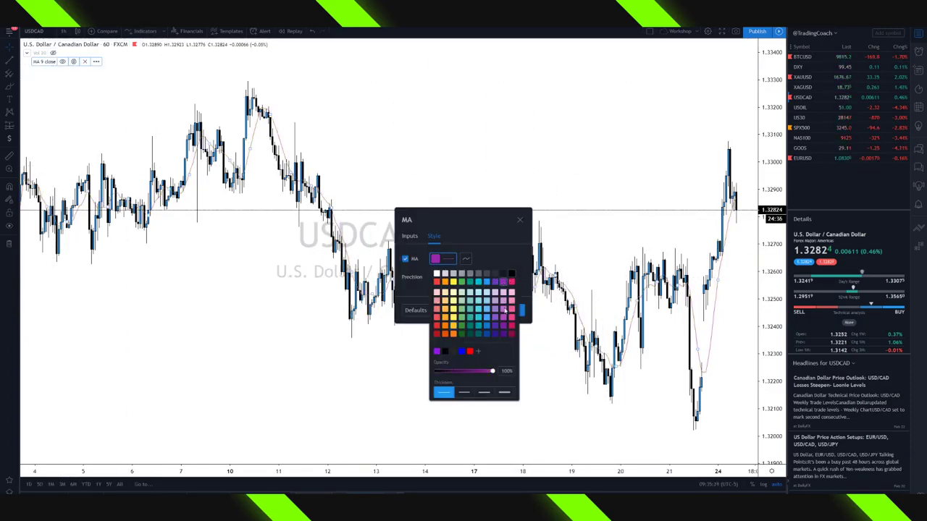
left_click(467, 259)
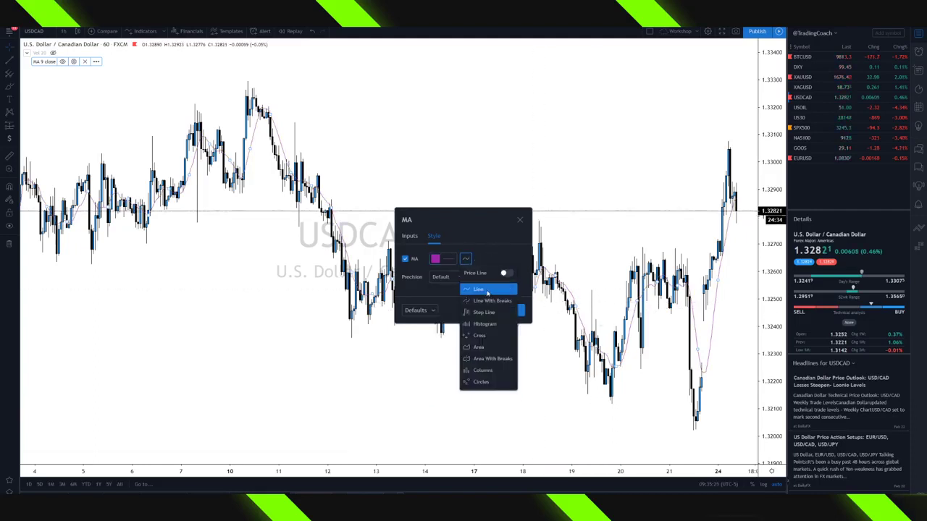
left_click(502, 265)
left_click(518, 310)
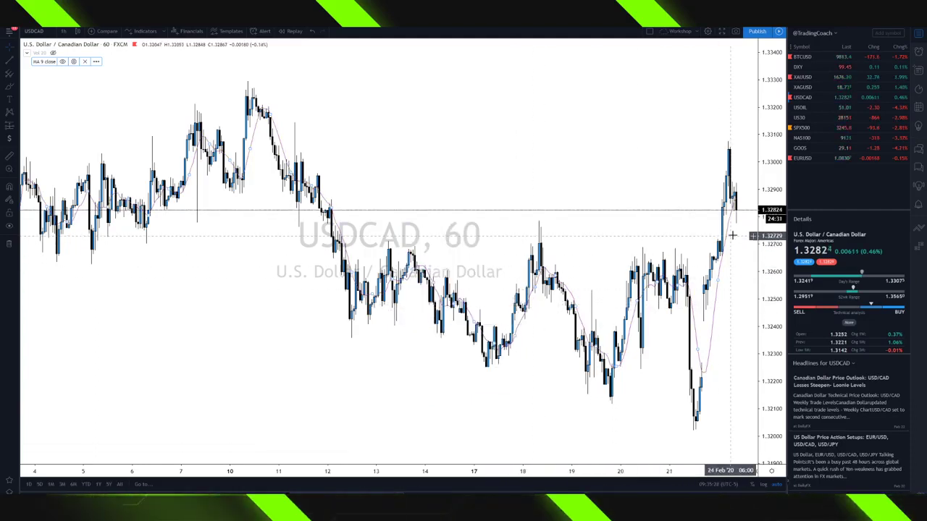
Examine the moving average's length, source and offset inputs against the recent USDCAD candles.
double_click(696, 354)
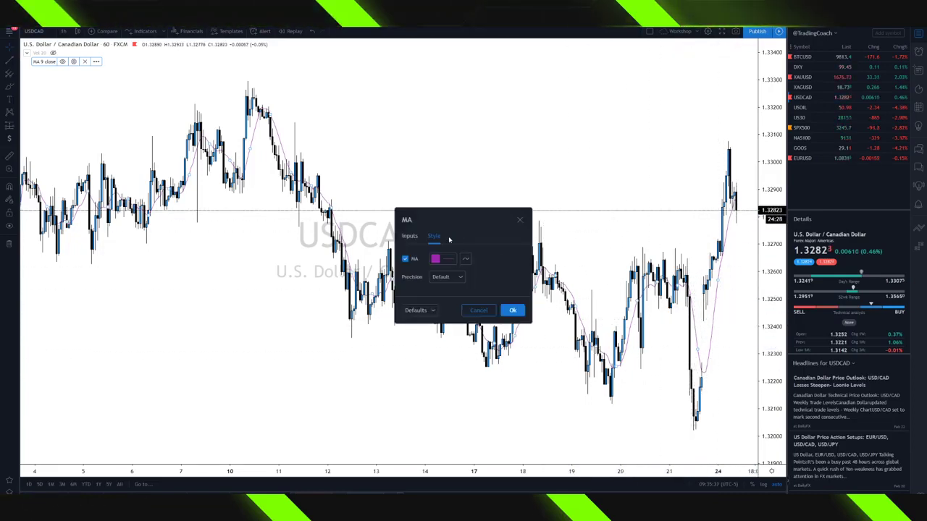
left_click(410, 236)
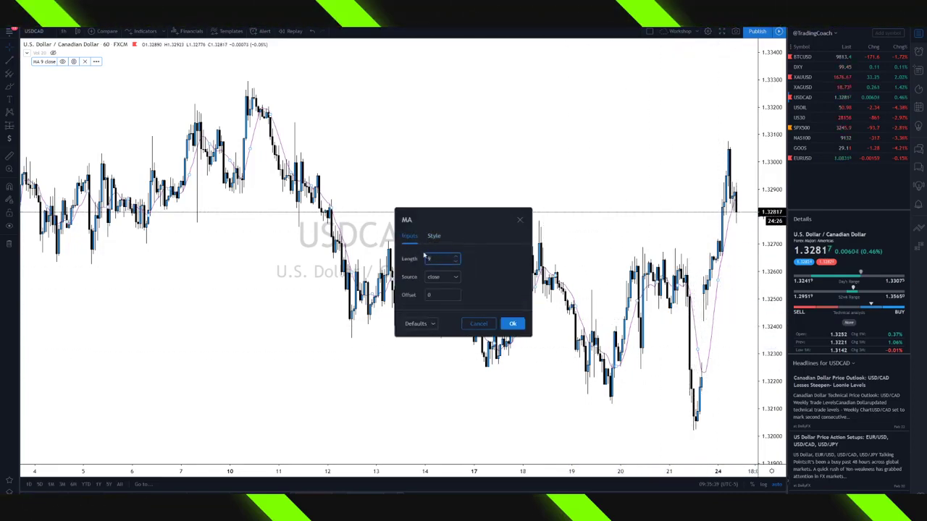
scroll(604, 243, "up", 5)
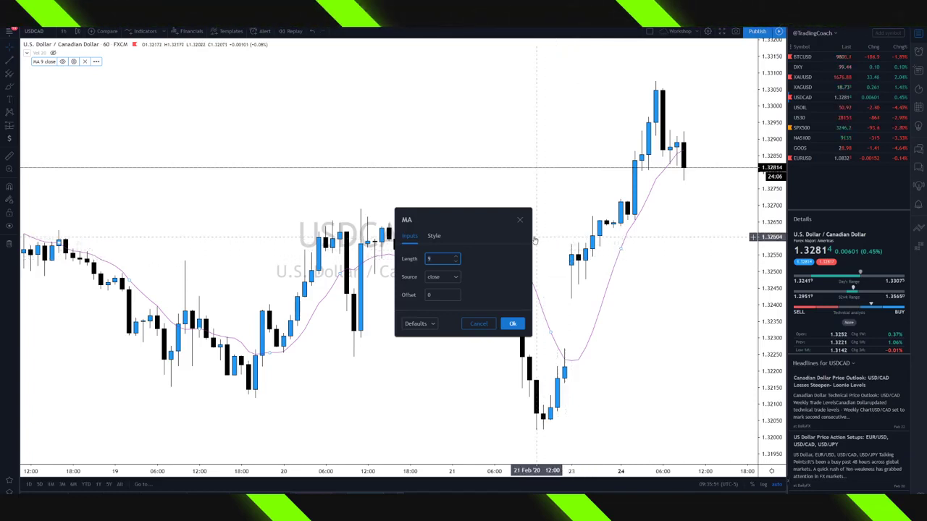
left_click(519, 219)
Remove the Moving Average indicator from the USDCAD chart.
left_click(85, 61)
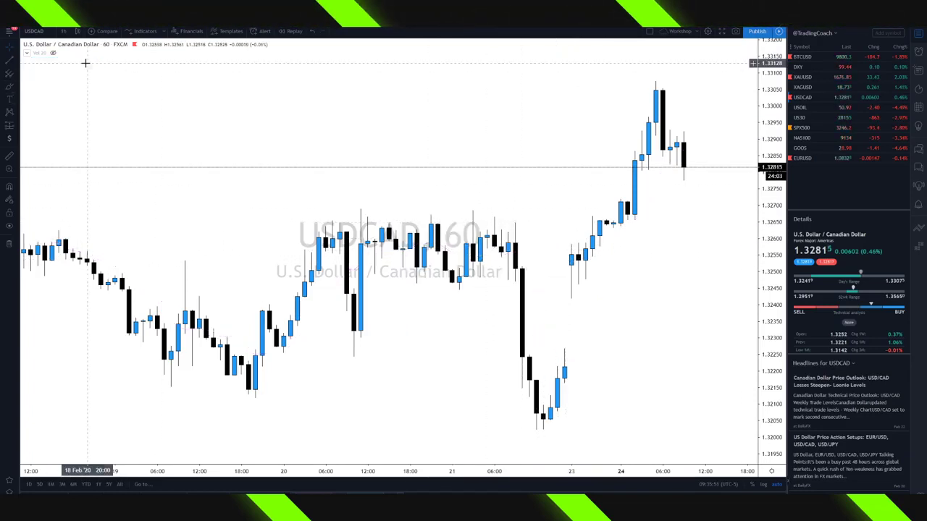
scroll(431, 196, "down", 3)
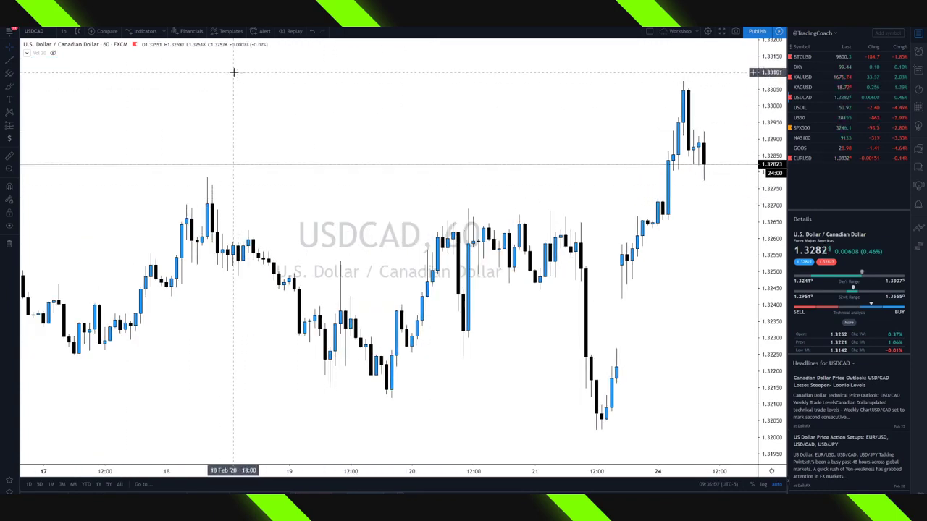
scroll(230, 73, "down", 1)
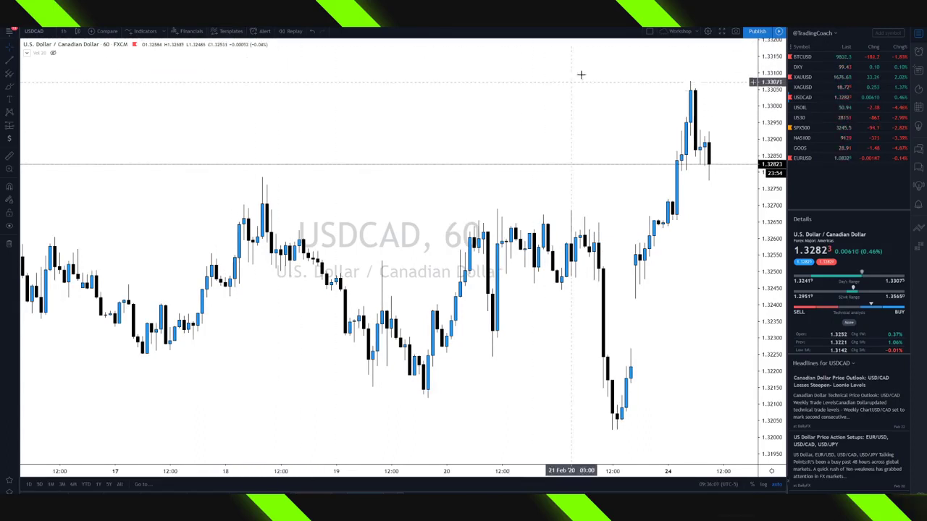
Try to switch to an eight-chart layout and dismiss the plan upgrade offer.
left_click(650, 31)
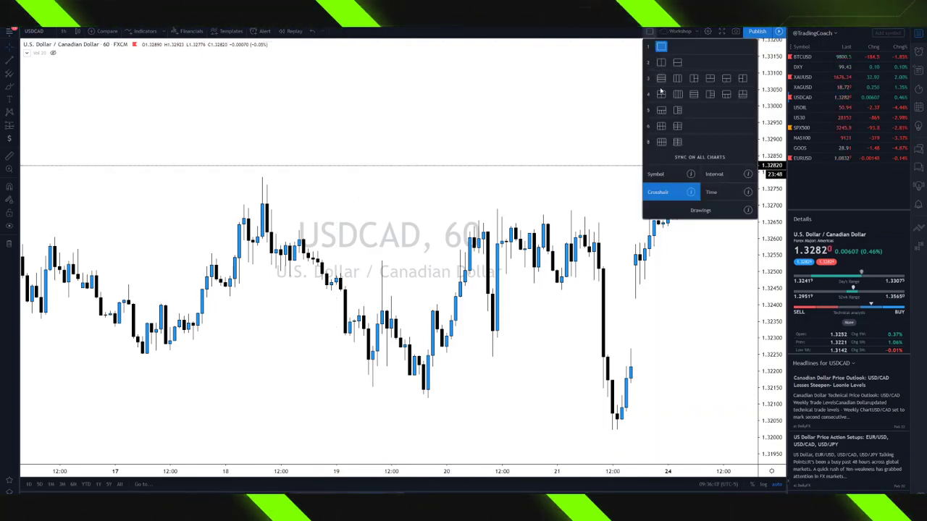
left_click(664, 144)
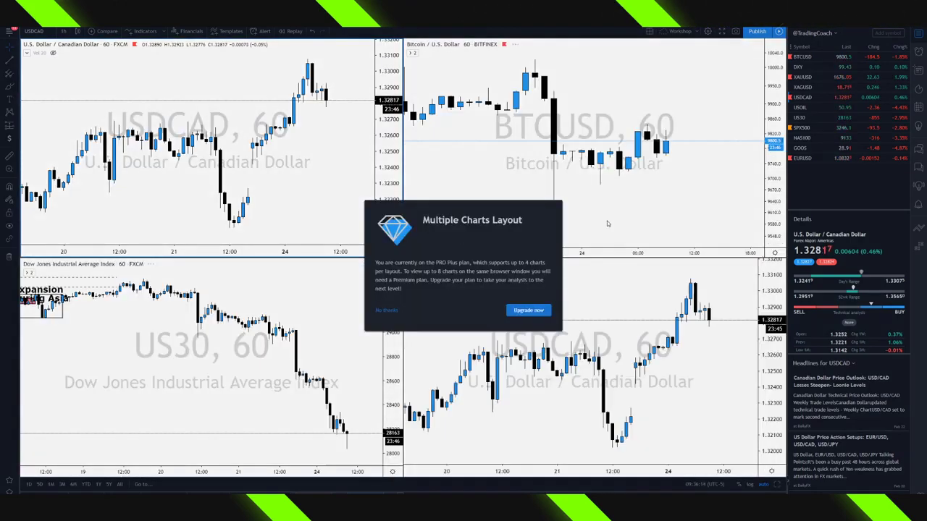
left_click(587, 137)
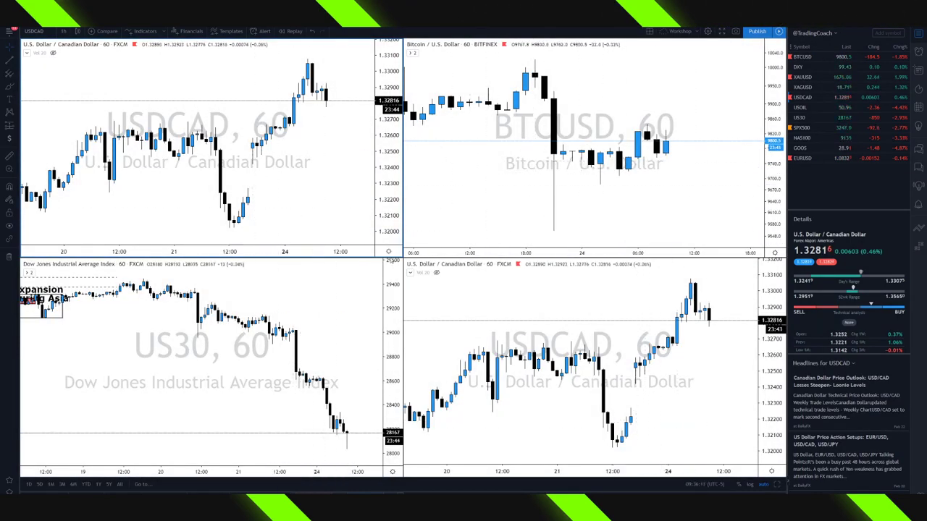
Try the side-by-side two-chart layout, and return to a single-chart layout showing USDCAD.
left_click(650, 32)
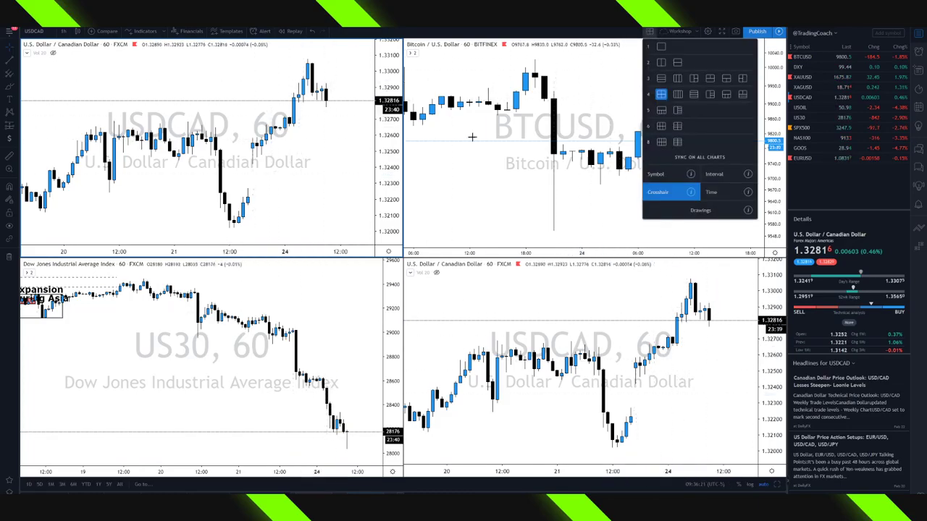
left_click(662, 63)
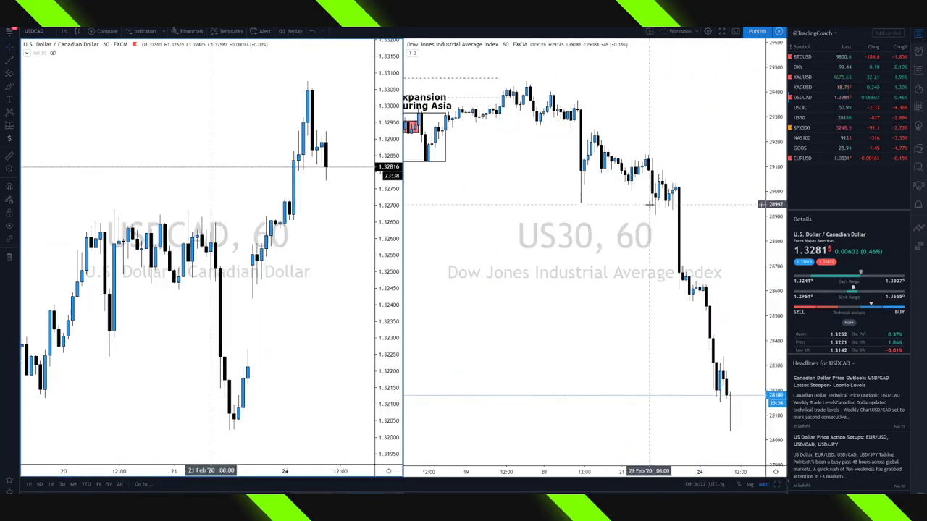
left_click(647, 32)
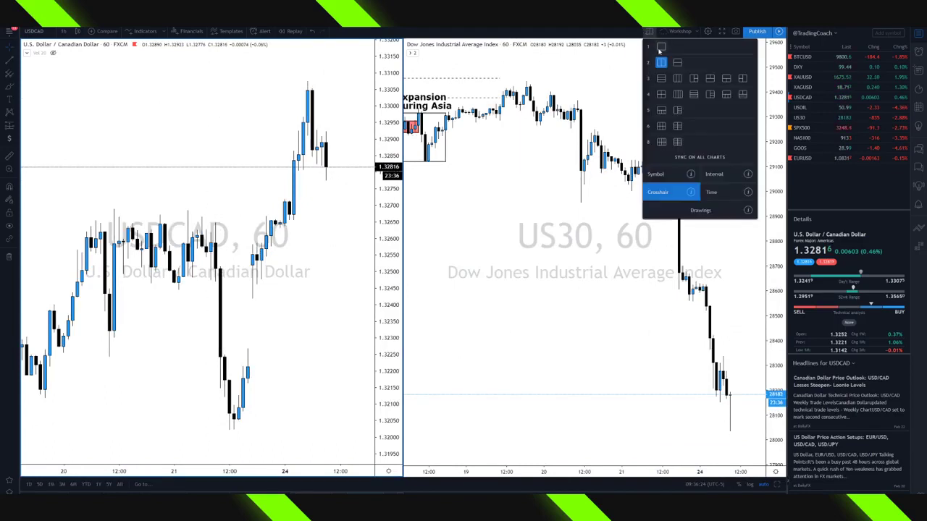
left_click(658, 46)
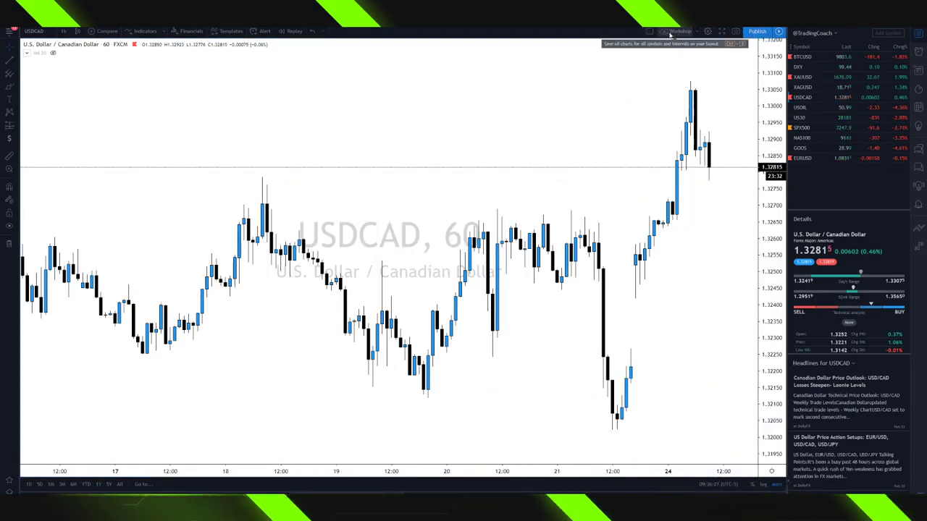
Look over the Workshop layout's saving options, and take a chart snapshot and copy its image URL.
left_click(698, 32)
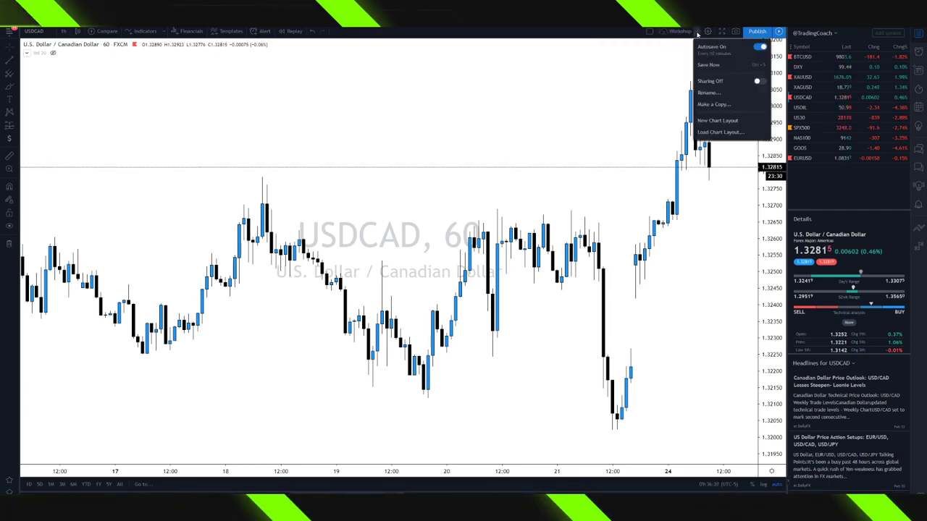
left_click(698, 32)
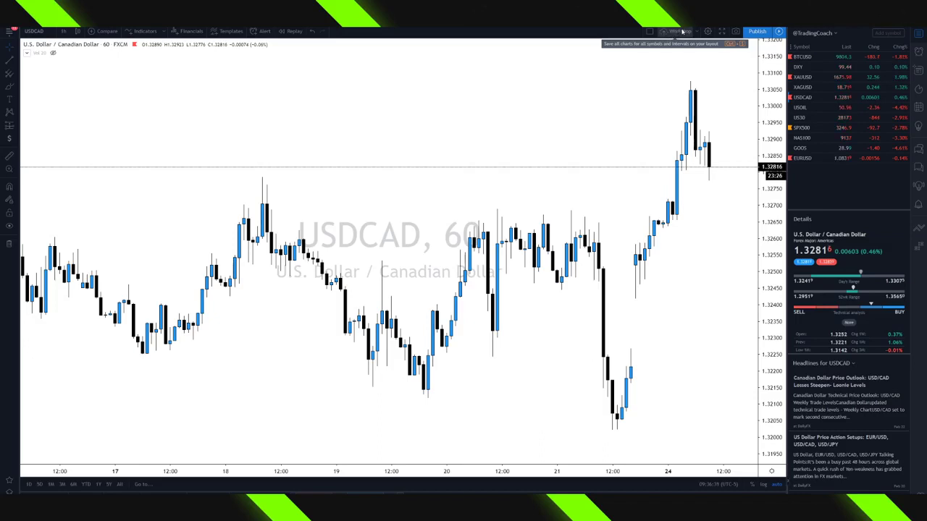
left_click(736, 33)
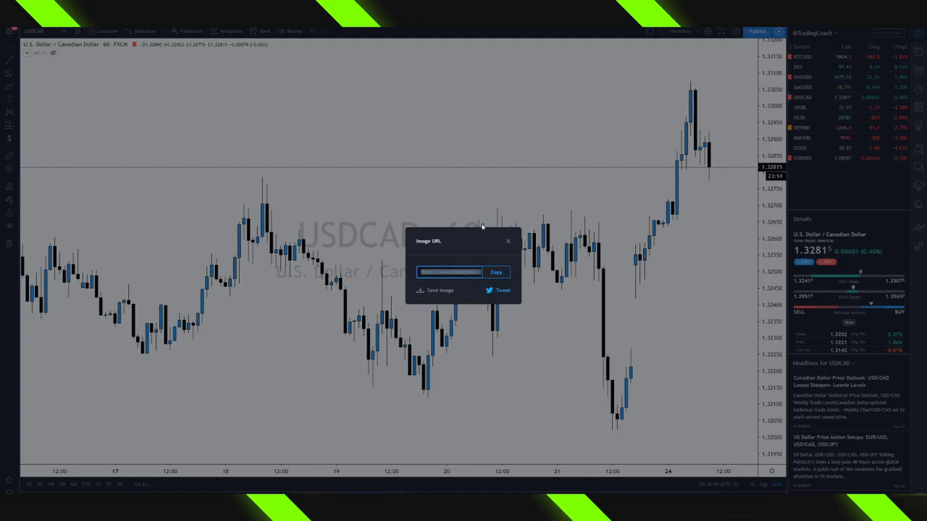
left_click(495, 273)
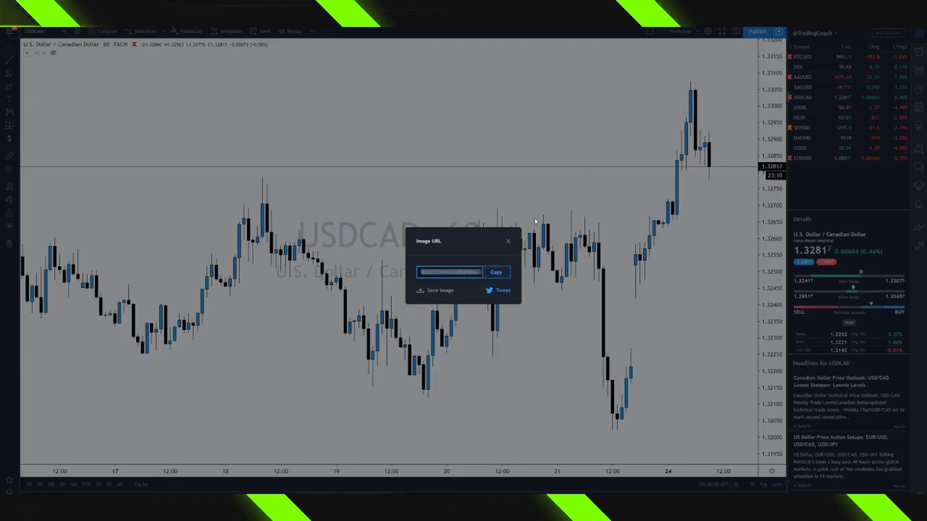
left_click(508, 241)
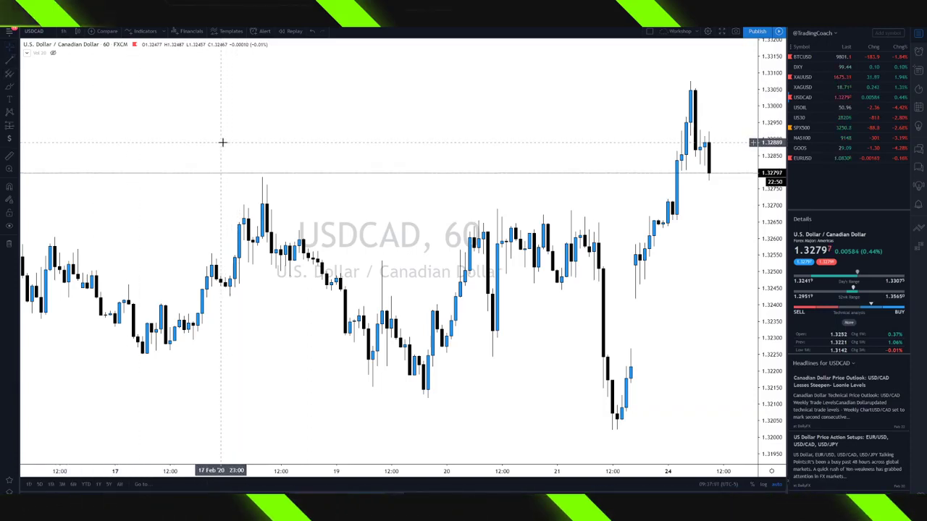
left_click(6, 64)
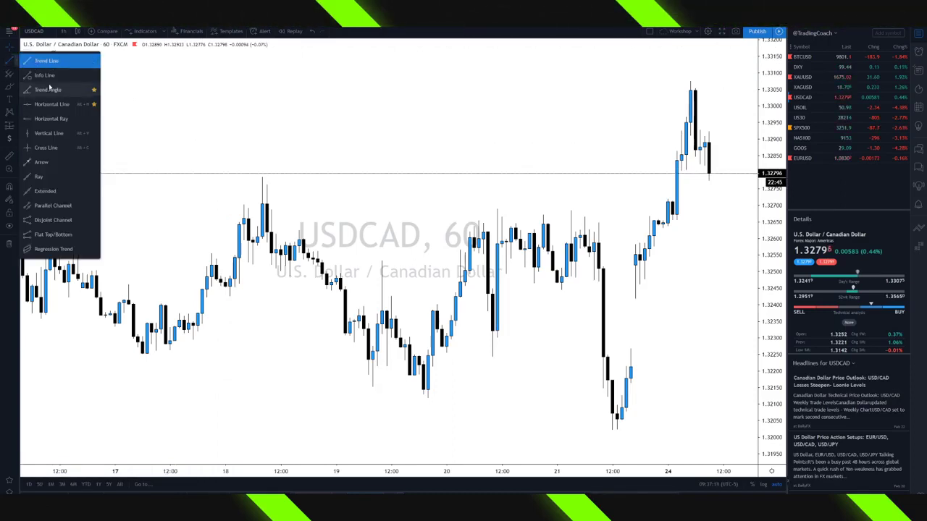
left_click(58, 162)
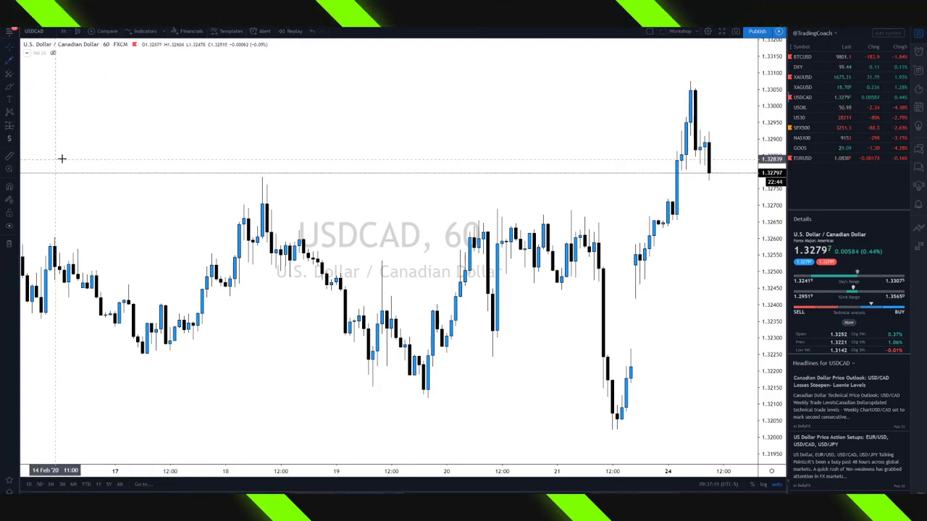
left_click(134, 94)
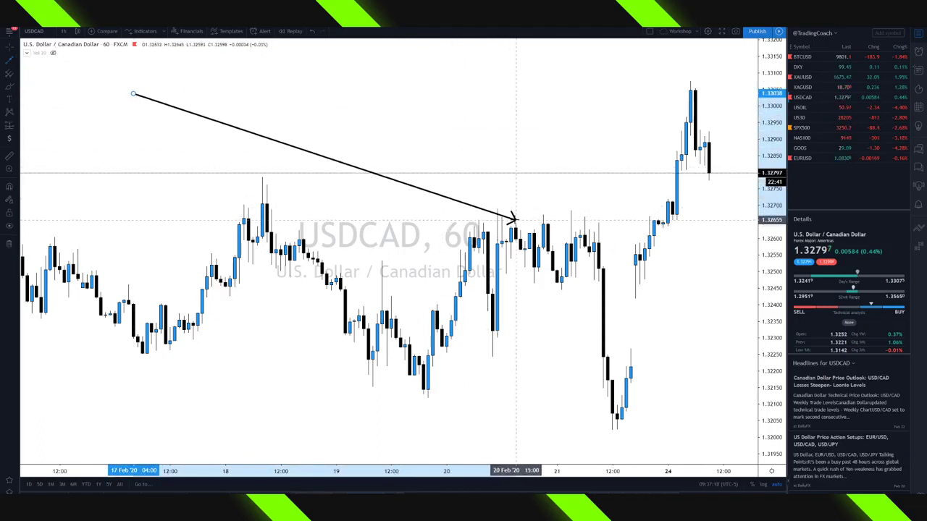
key("Escape")
Draw a trend line on USDCAD from the 10 Feb high down to the 24 Feb high.
left_click(9, 58)
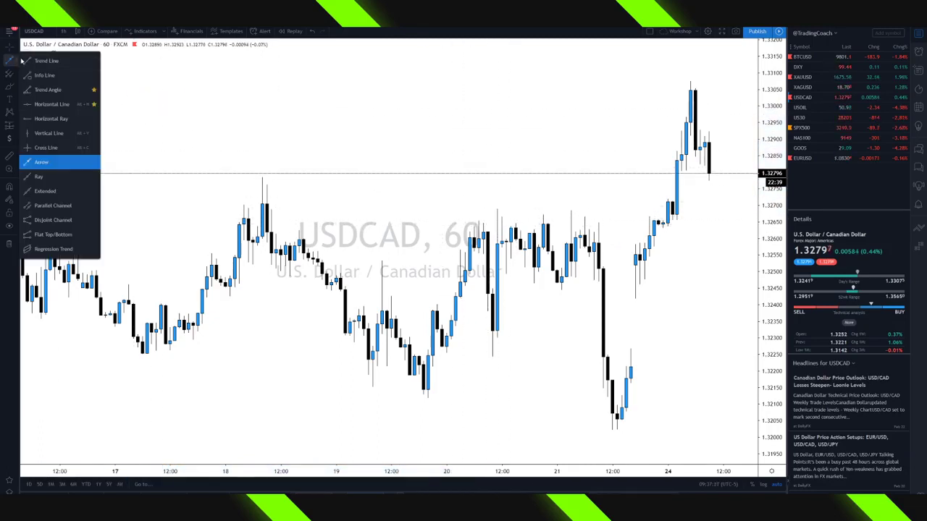
left_click(44, 61)
scroll(533, 224, "down", 5)
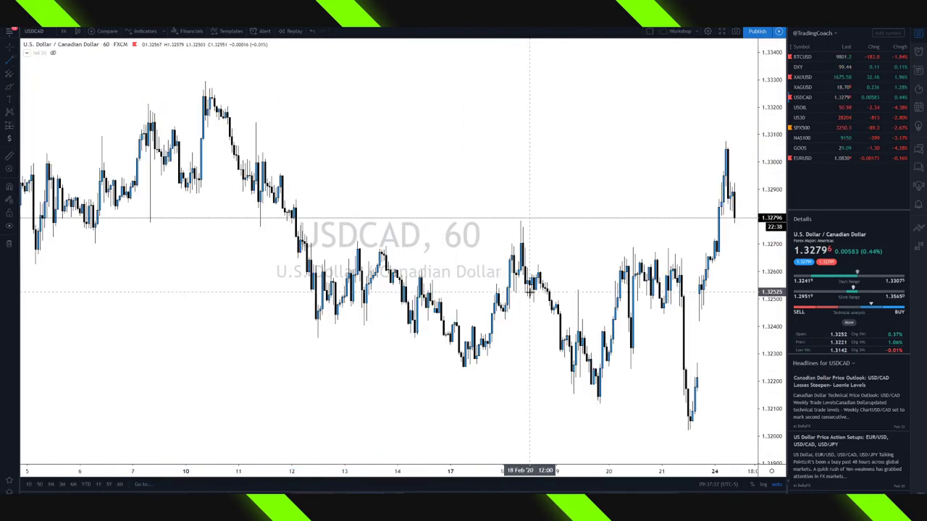
left_click(205, 85)
left_click(727, 150)
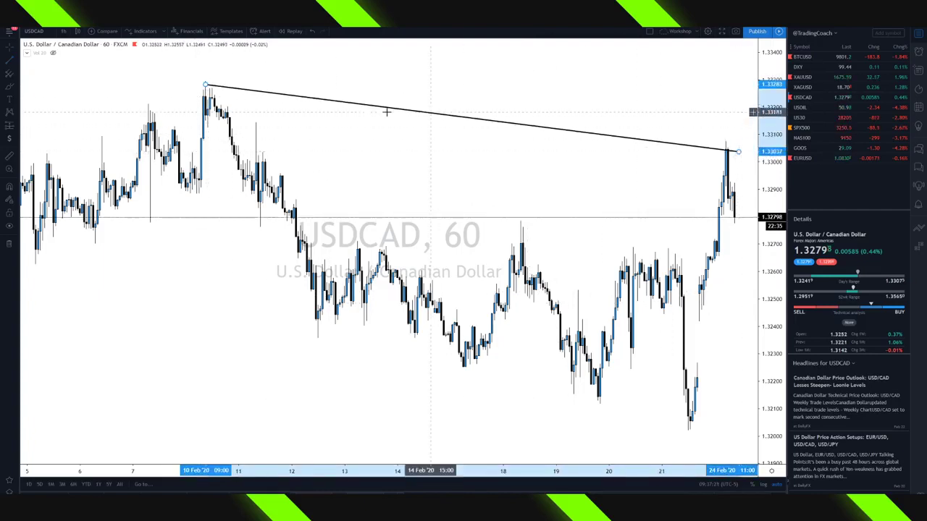
left_click(355, 95)
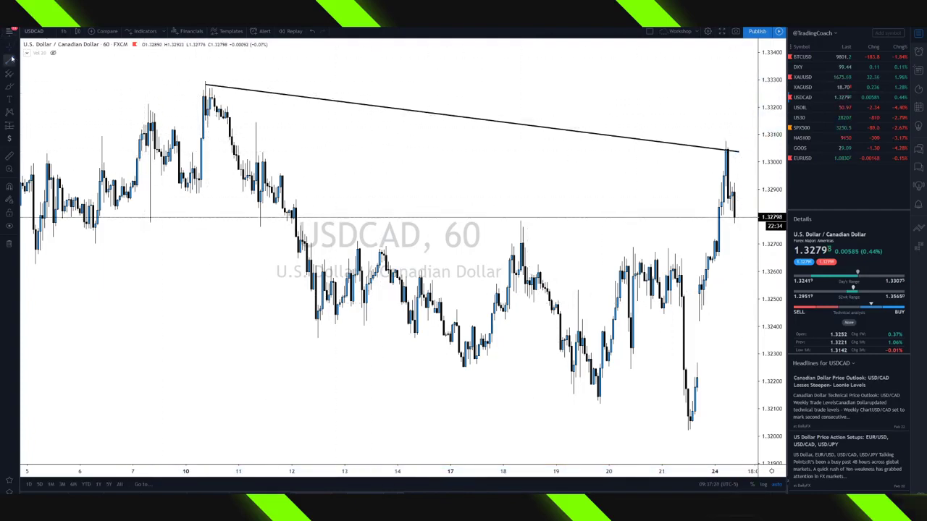
Place a red horizontal line across the USDCAD chart at about 1.32394.
left_click(10, 58)
left_click(42, 59)
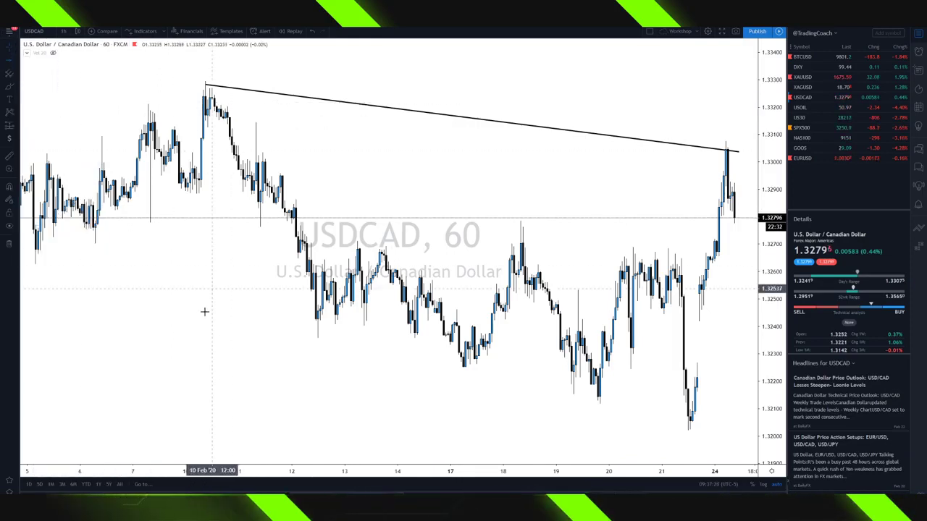
key("alt+h")
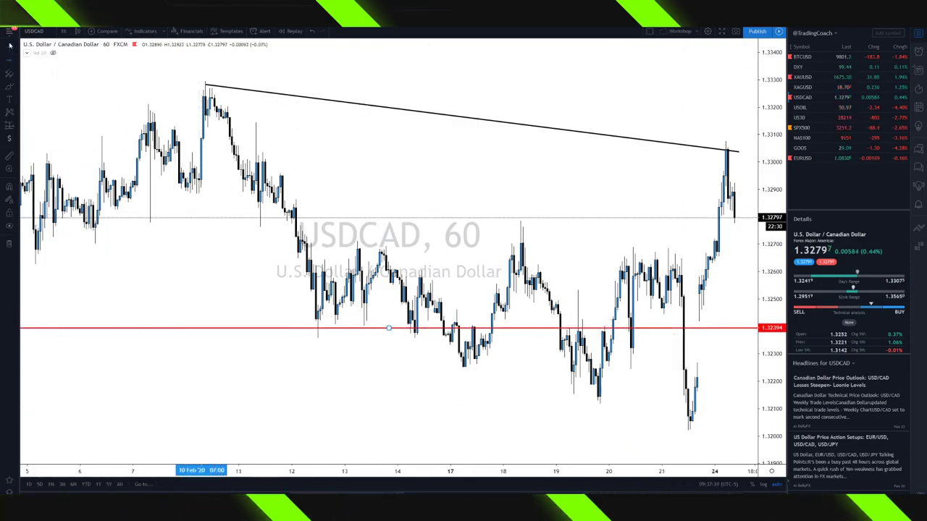
Draw a horizontal ray from 18 Feb 00:00 at about 1.32702 and set its line color to black.
left_click(10, 45)
left_click(43, 121)
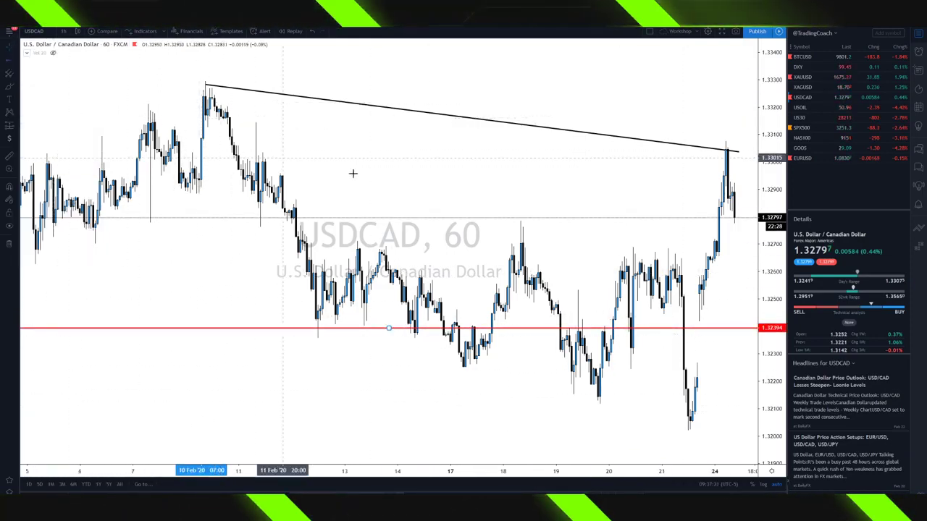
left_click(503, 245)
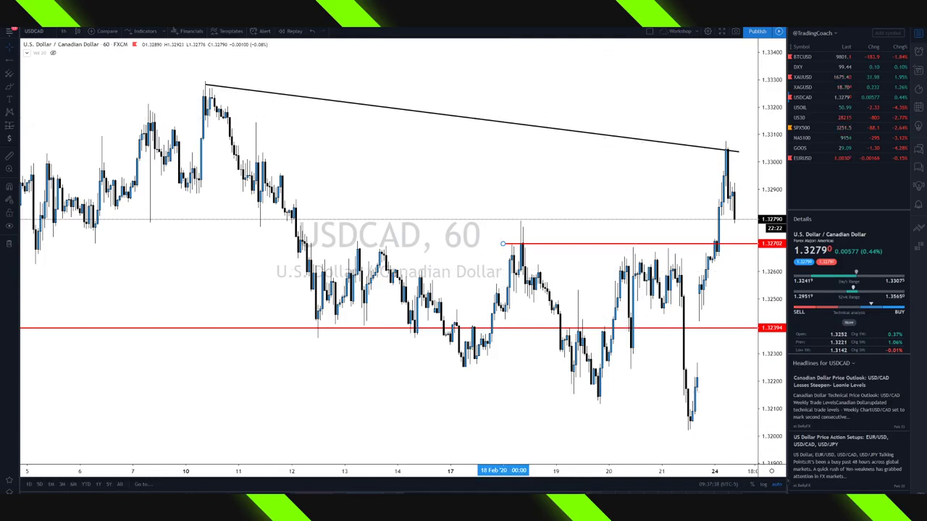
left_click_drag(520, 288, 437, 207)
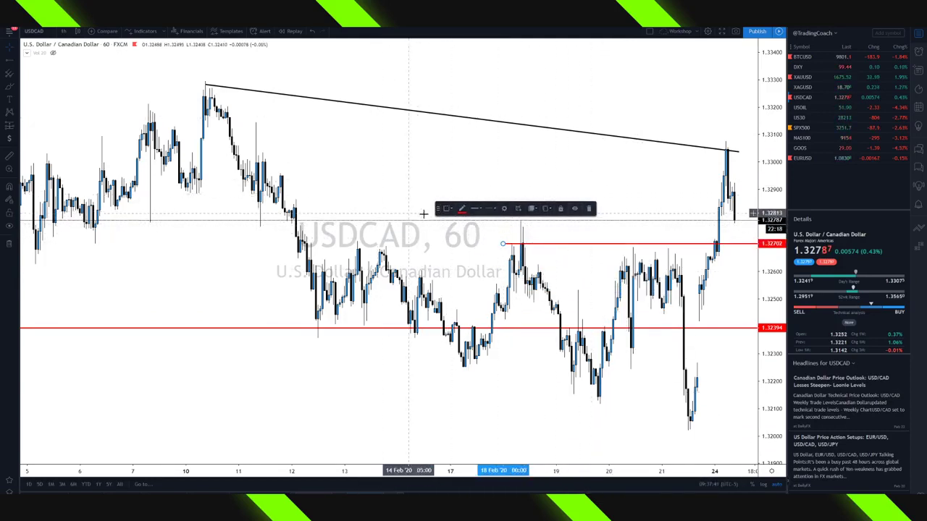
left_click(462, 210)
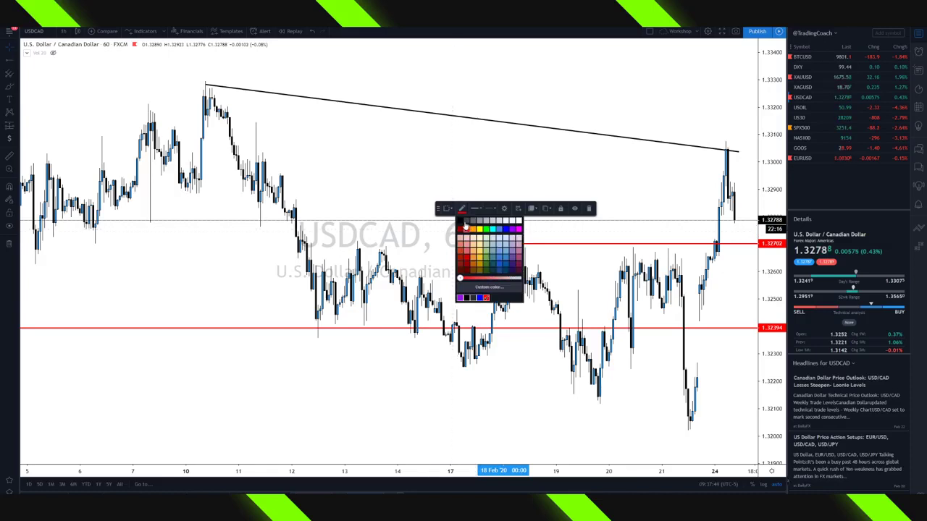
left_click(464, 221)
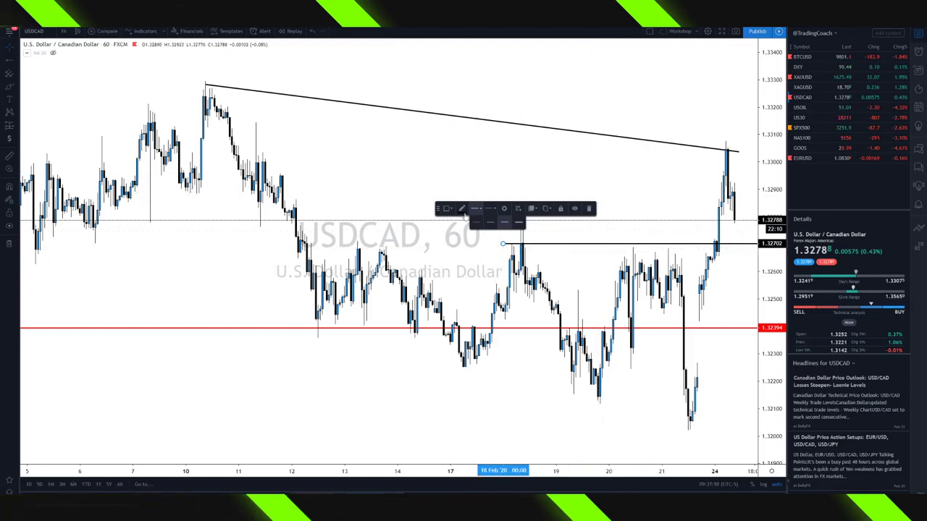
left_click(475, 183)
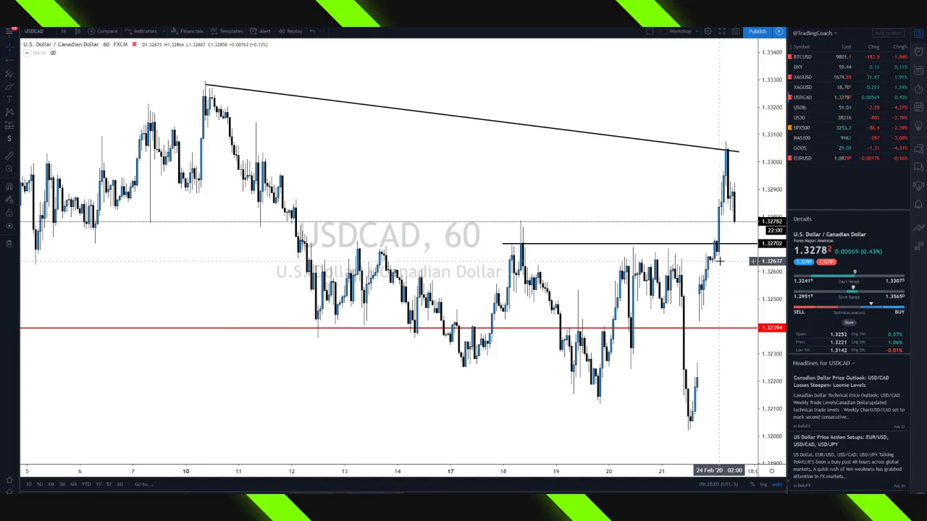
Look over the alert options for the black horizontal ray and the existing alerts list, and return to the watchlist without creating an alert.
scroll(724, 244, "up", 3)
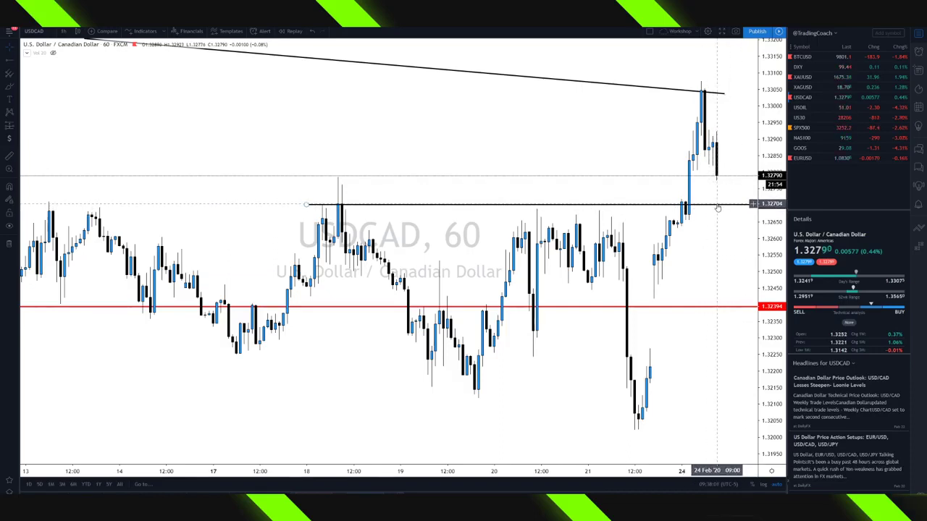
right_click(717, 206)
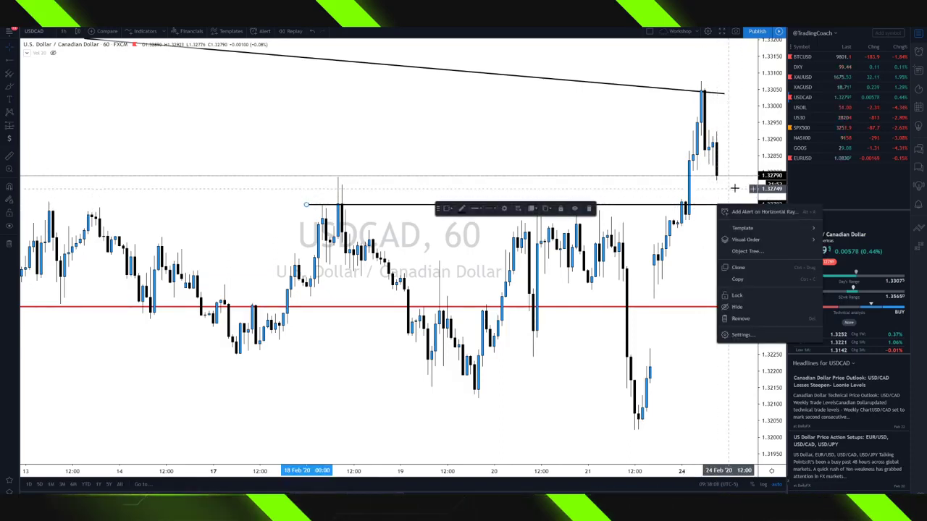
left_click(761, 212)
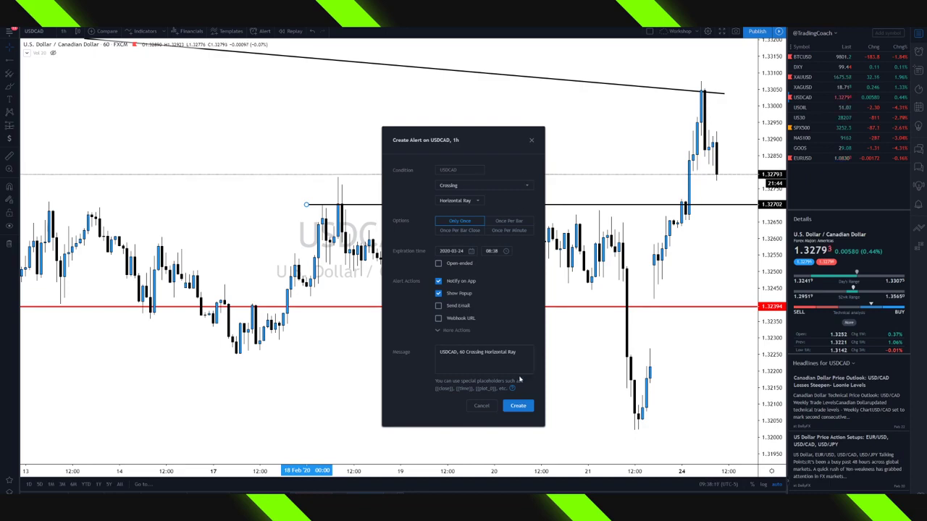
left_click(919, 70)
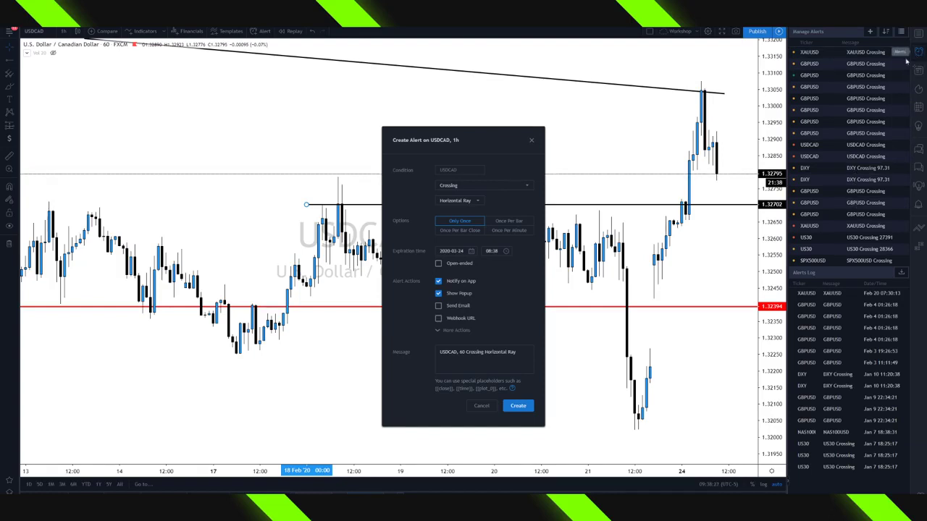
left_click(532, 141)
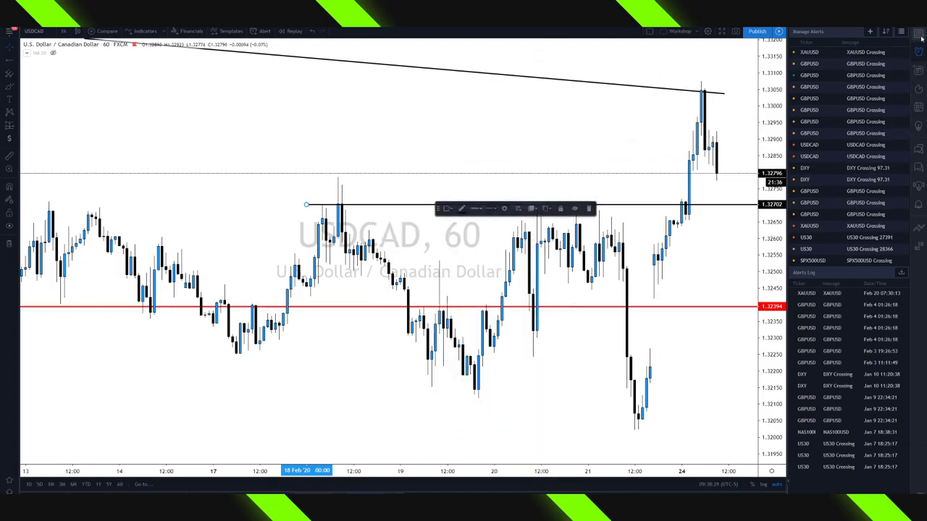
left_click(920, 36)
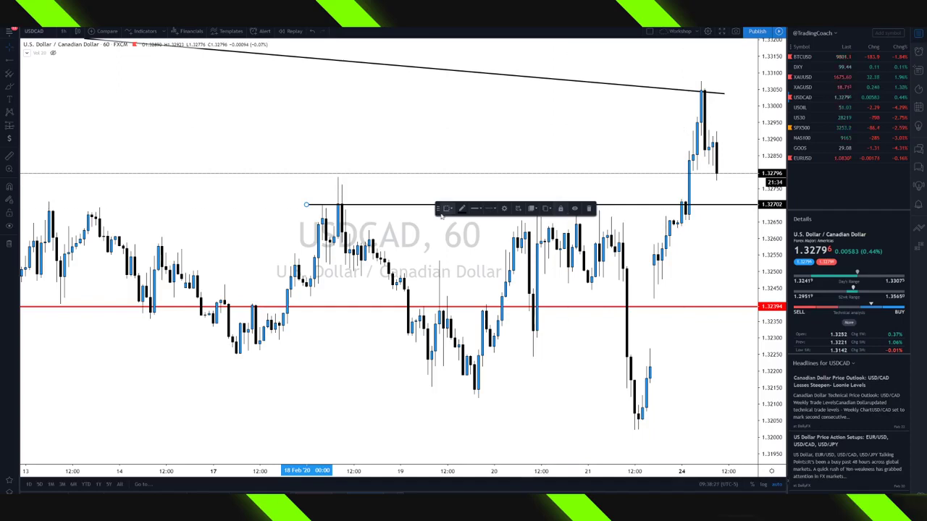
right_click(586, 142)
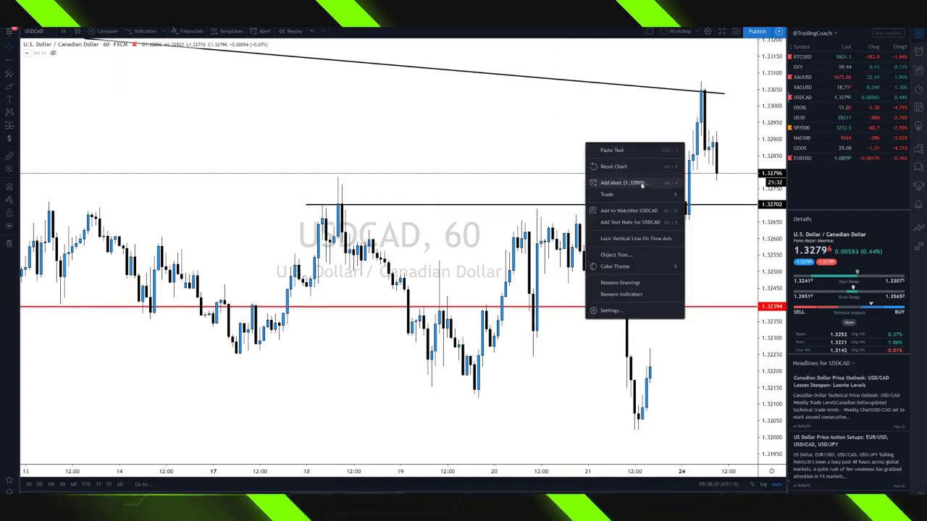
left_click(623, 183)
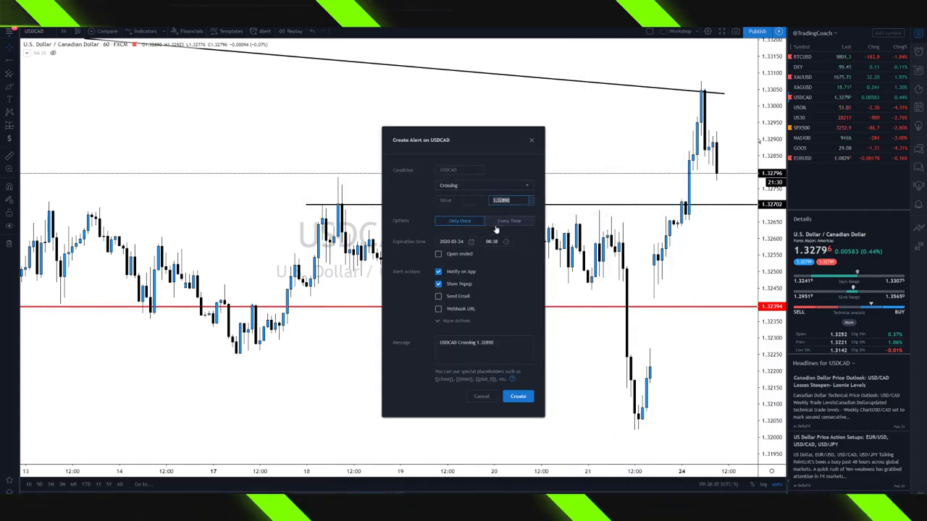
key("Escape")
Create a USDCAD alert that triggers once when the price crosses 1.3270.
right_click(508, 187)
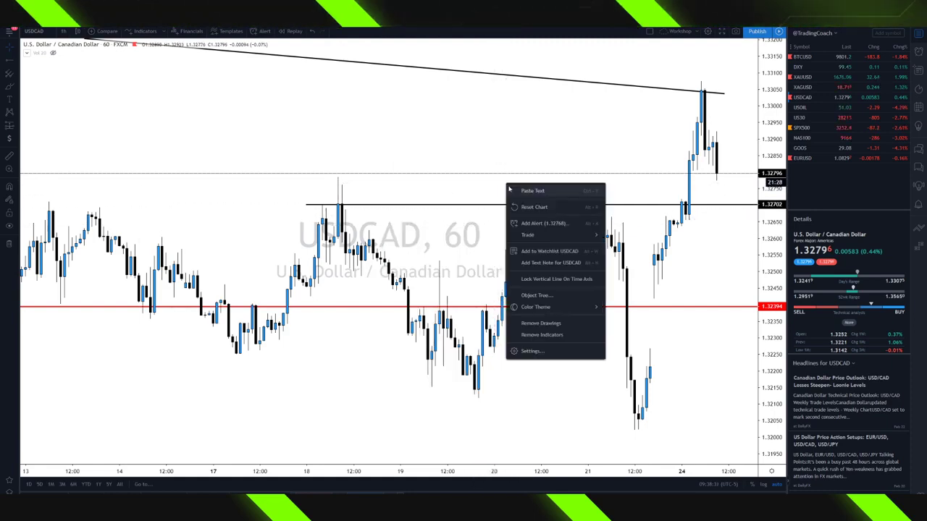
left_click(539, 225)
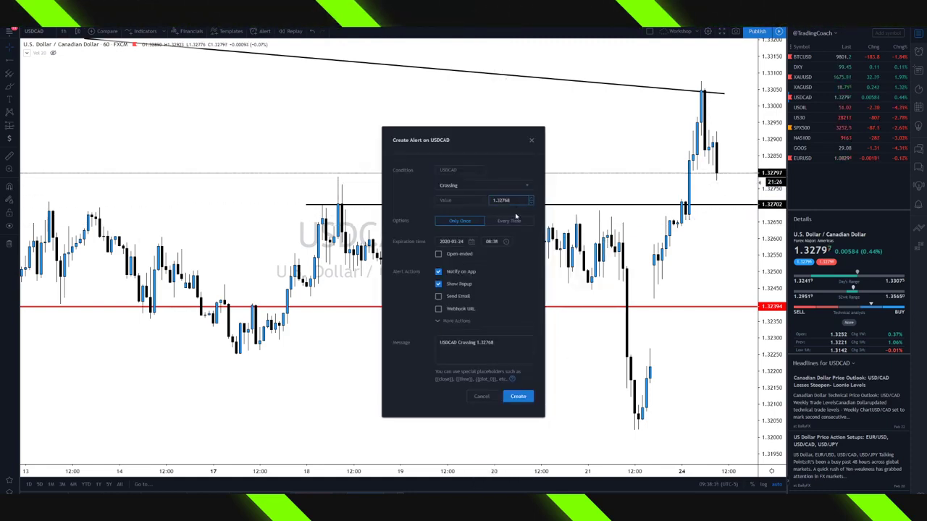
type("1.3270")
left_click(526, 400)
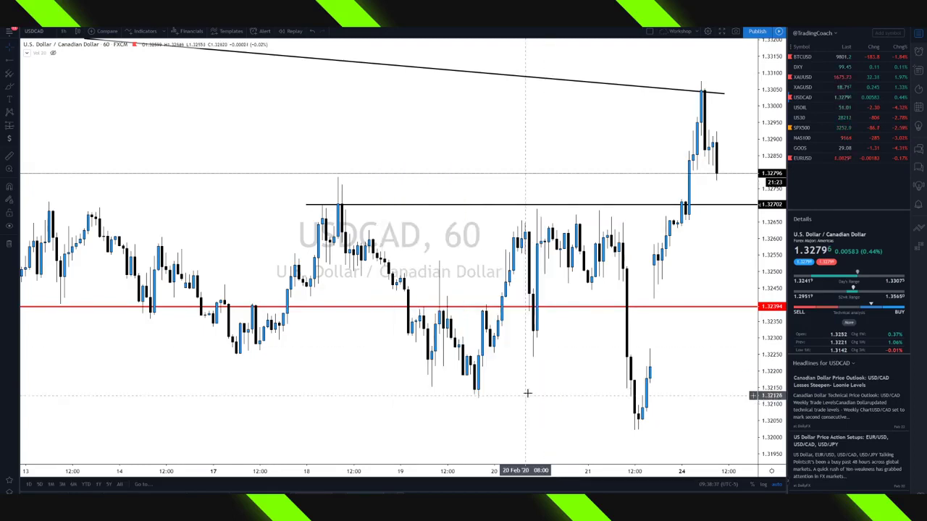
Delete all inactive alerts from the alerts list and return to the watchlist.
left_click(919, 52)
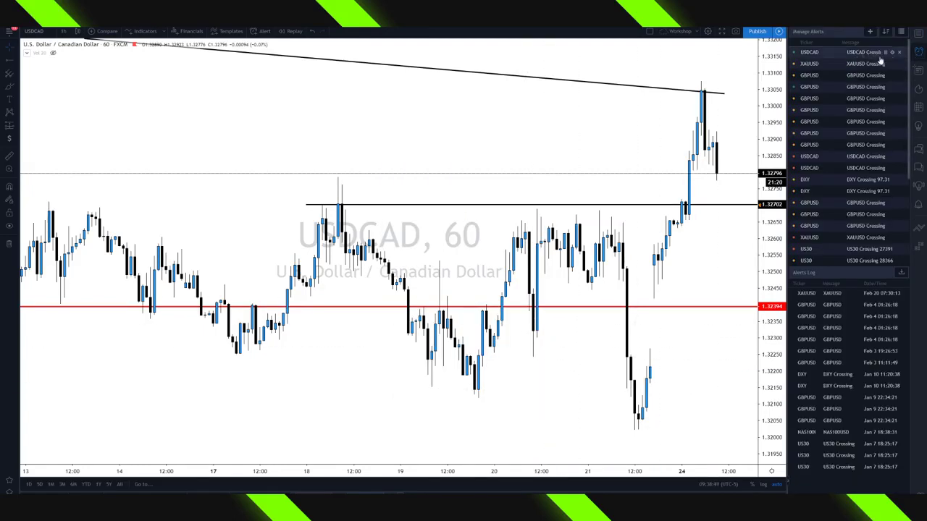
right_click(896, 106)
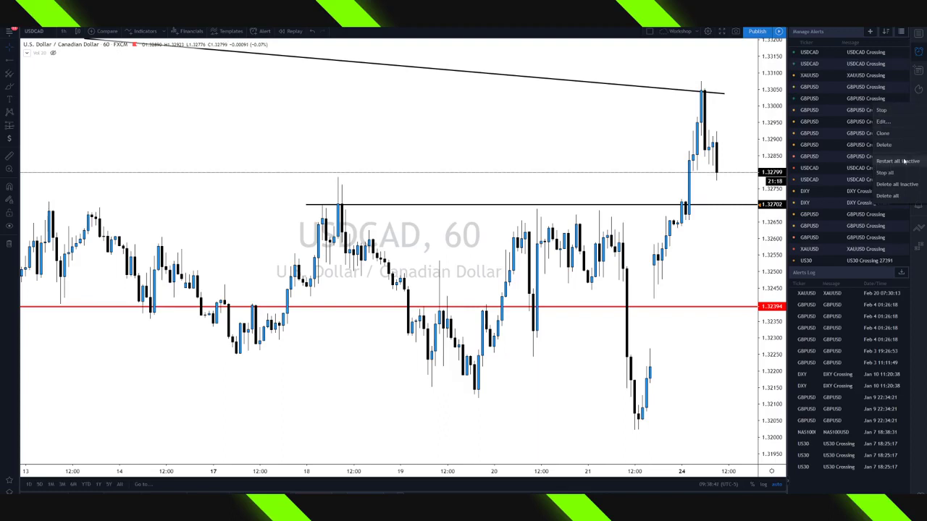
left_click(897, 184)
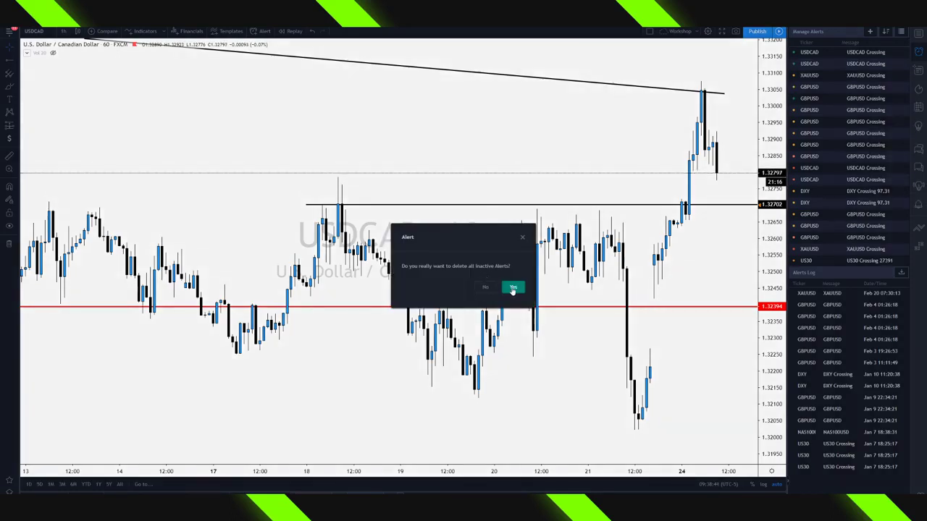
left_click(512, 288)
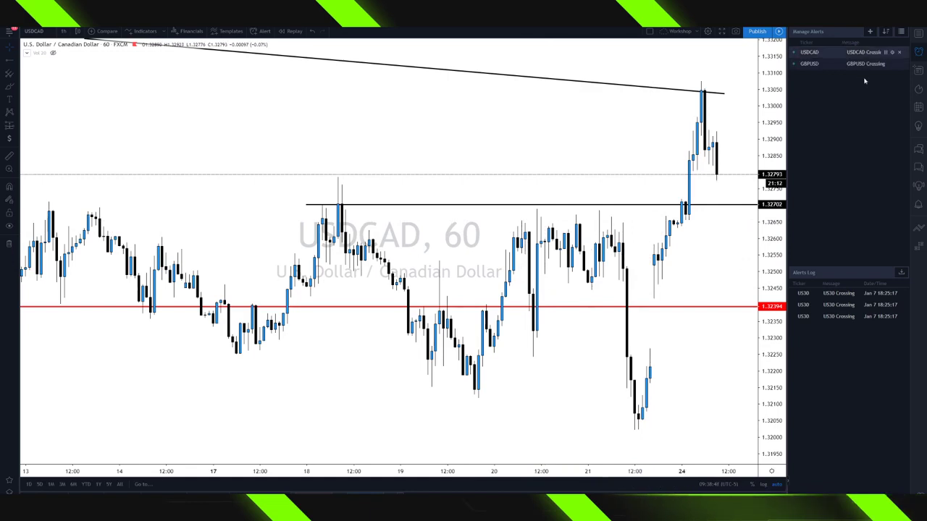
left_click(918, 32)
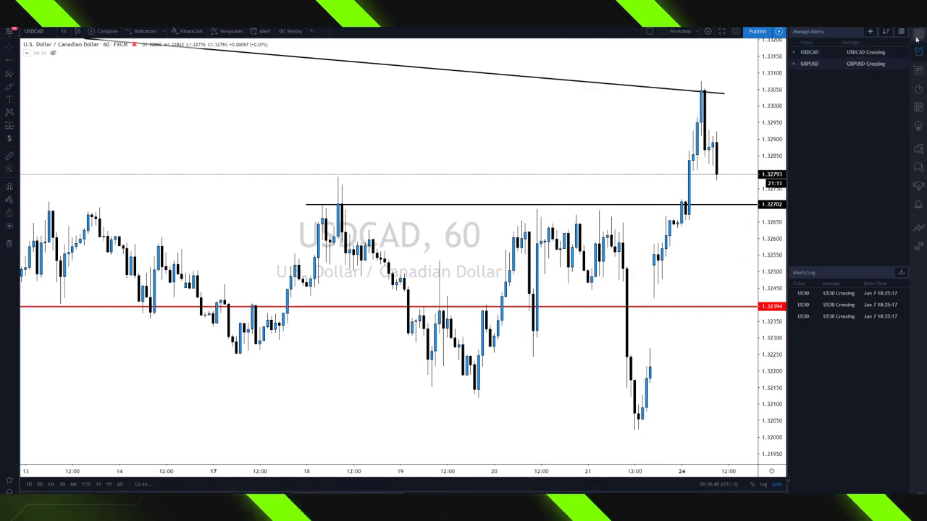
Sketch a freehand brush loop in the empty area above the candles and delete it.
left_click(10, 86)
left_click_drag(258, 89, 214, 116)
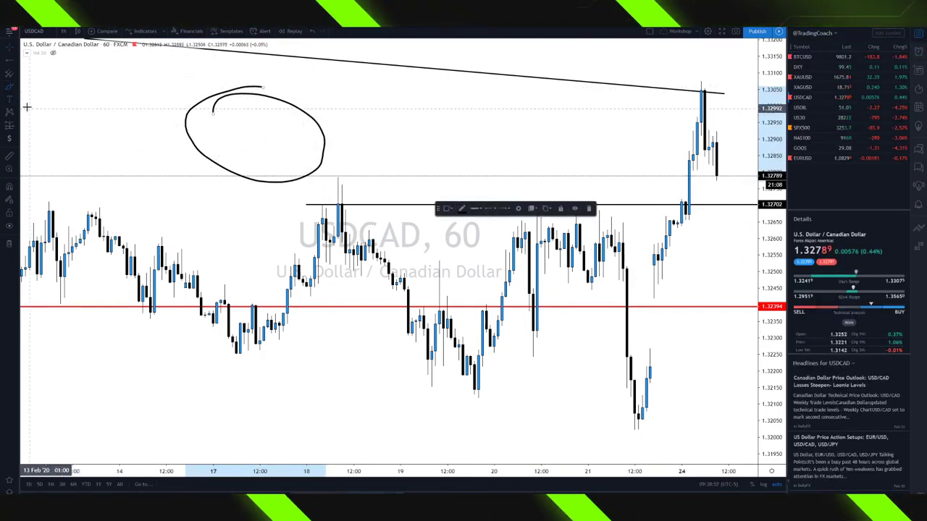
key("Delete")
Look over the available shape, text annotation and chart pattern drawing tools.
left_click(17, 86)
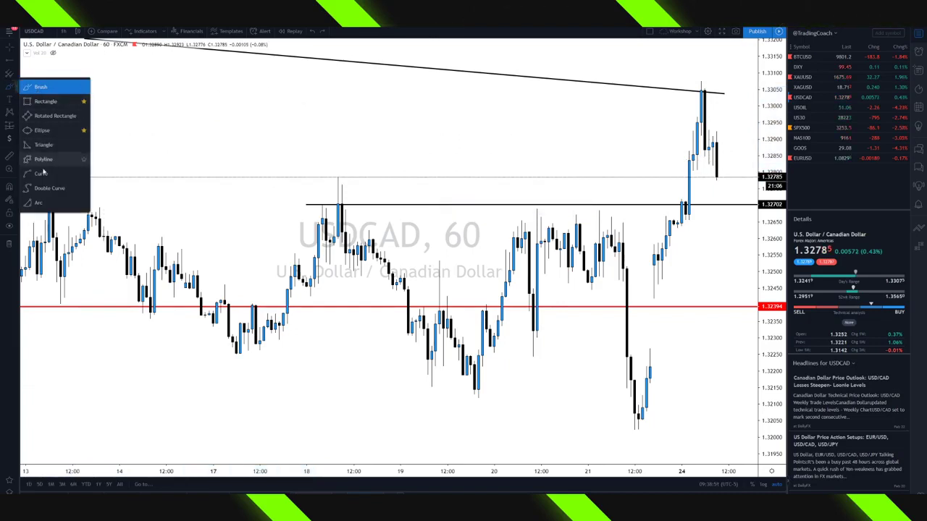
left_click(13, 102)
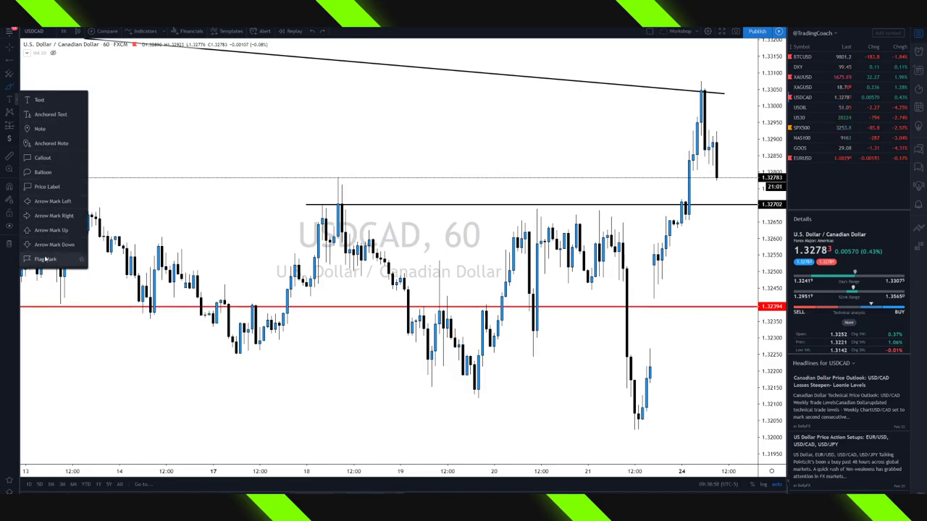
left_click(10, 116)
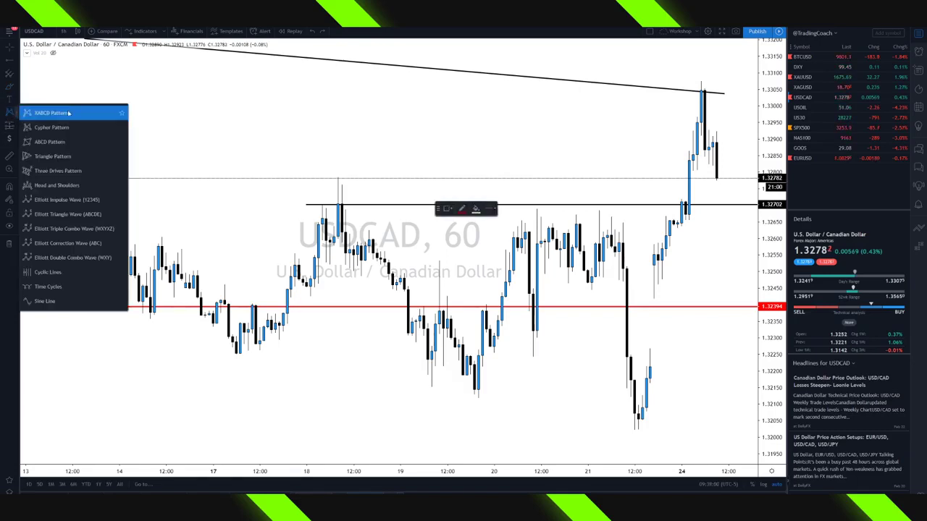
Draw a short position from 24 Feb 04:00 with entry 1.32917, stop 1.33079 and target about 1.32419, and delete it.
left_click(7, 126)
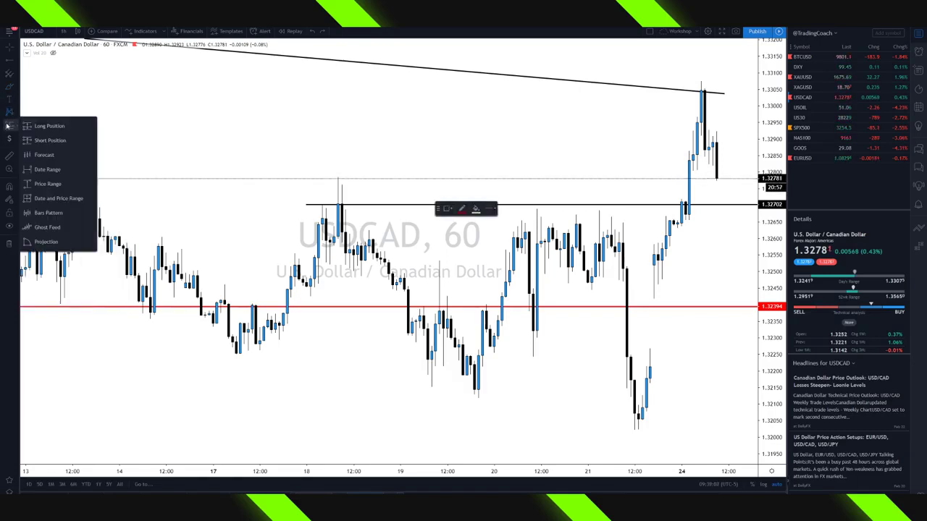
left_click(55, 140)
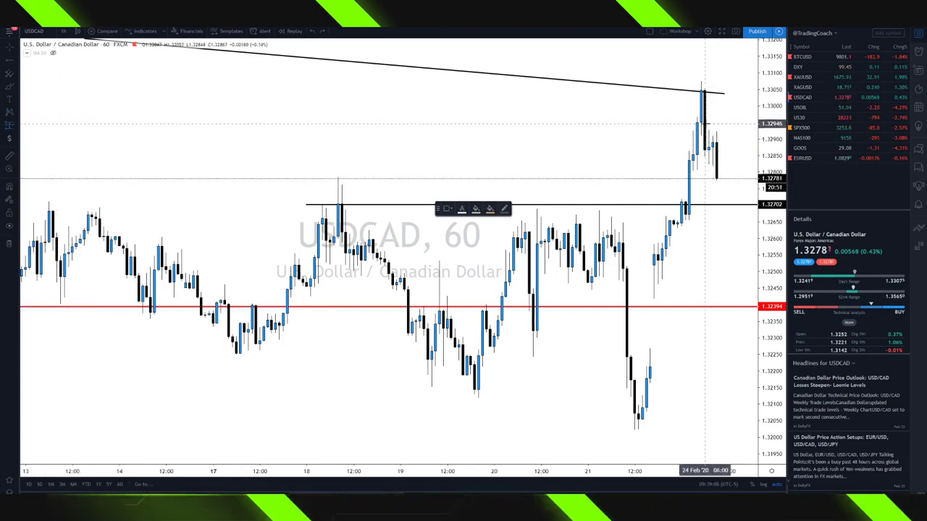
left_click(706, 121)
left_click_drag(706, 121, 376, 125)
left_click(433, 86)
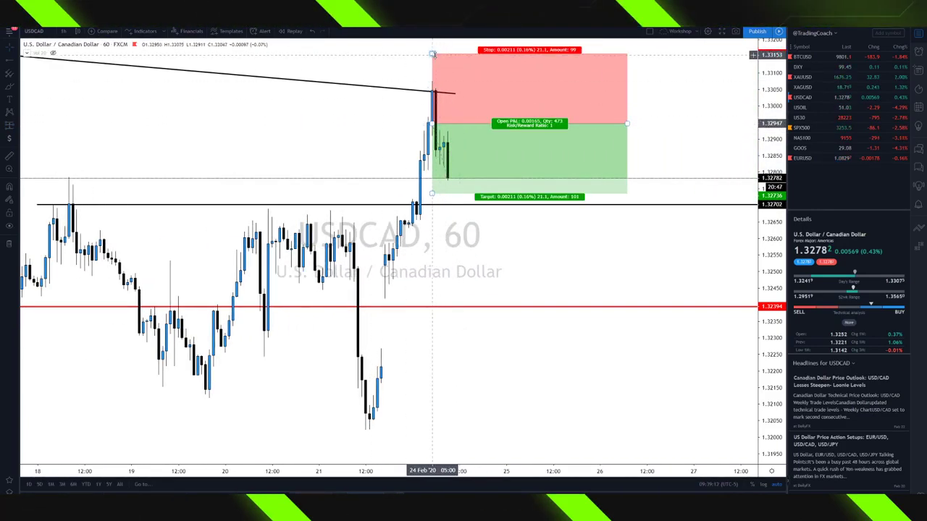
mouse_move(432, 85)
left_mouse_down()
mouse_move(428, 104)
mouse_move(428, 78)
left_mouse_up()
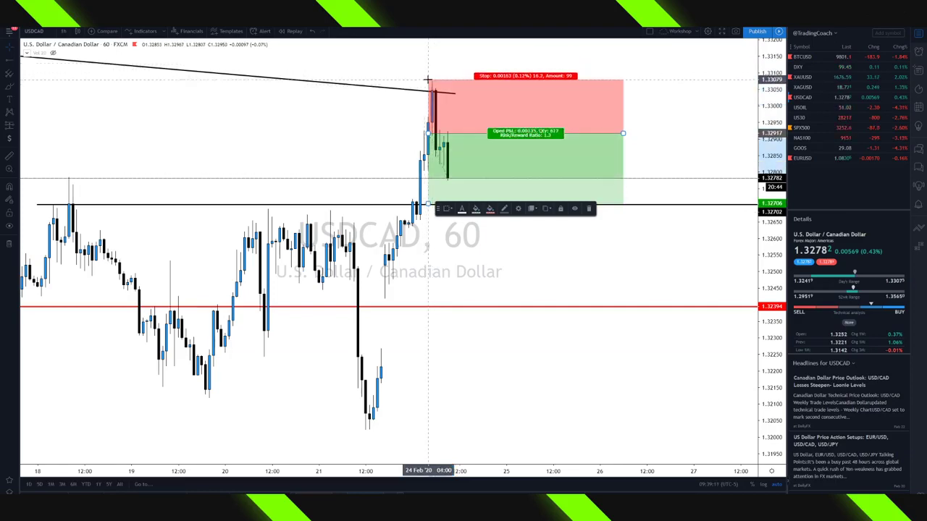
left_click_drag(428, 205, 428, 298)
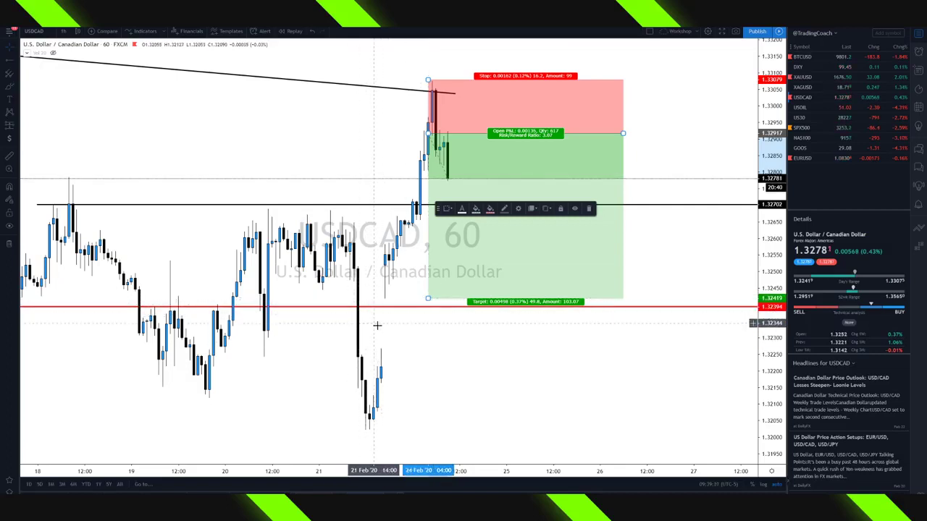
left_click_drag(437, 208, 449, 486)
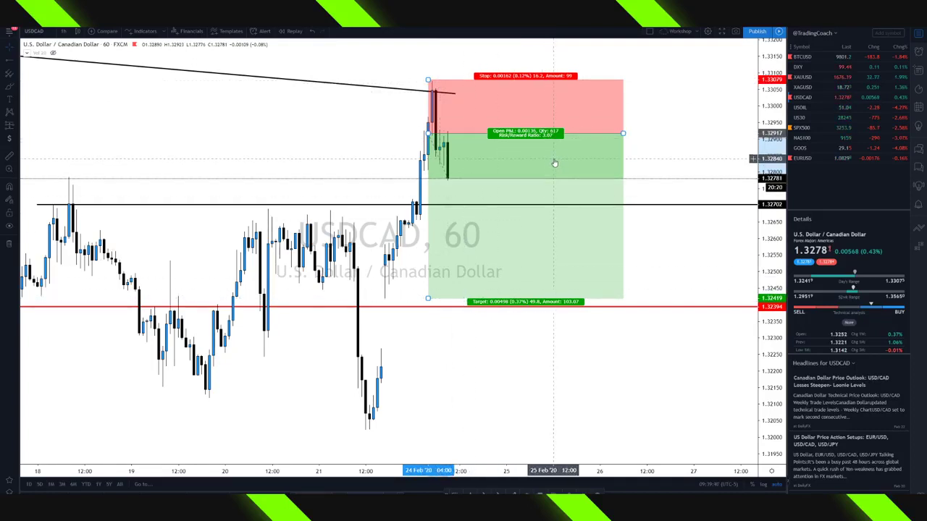
key("Delete")
Look over the position and range tools and the set of icons available for the chart.
left_click(8, 129)
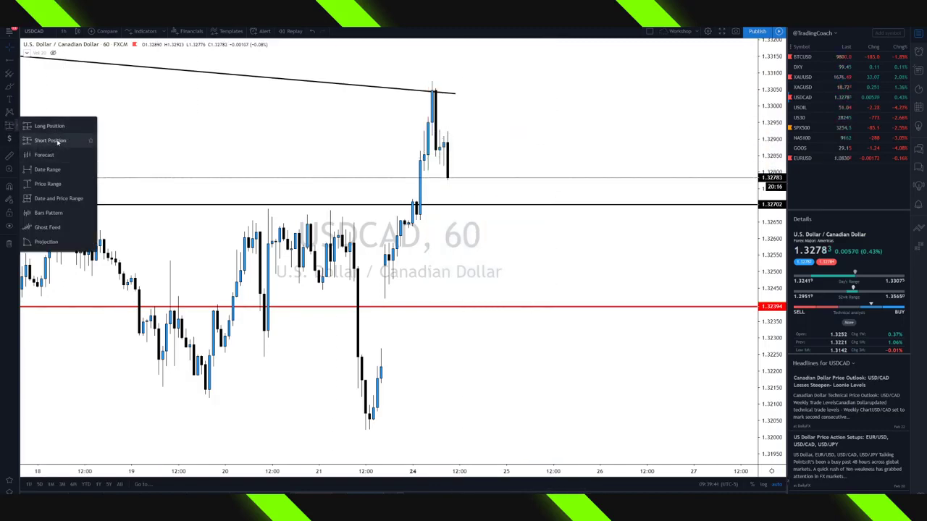
left_click(9, 139)
left_click(9, 139)
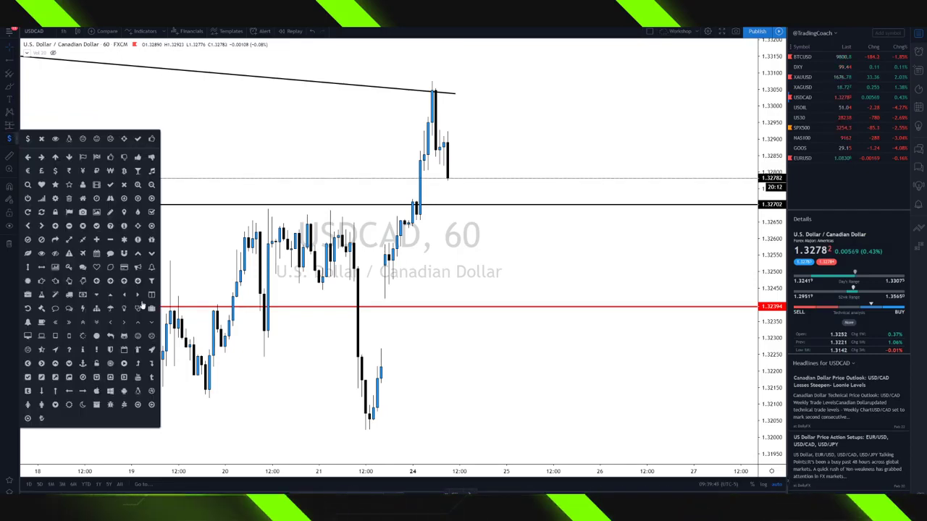
Measure the rise from about 1.32059 at 21 Feb 13:00 up to about 1.33042 at 24 Feb 10:00.
left_click(8, 156)
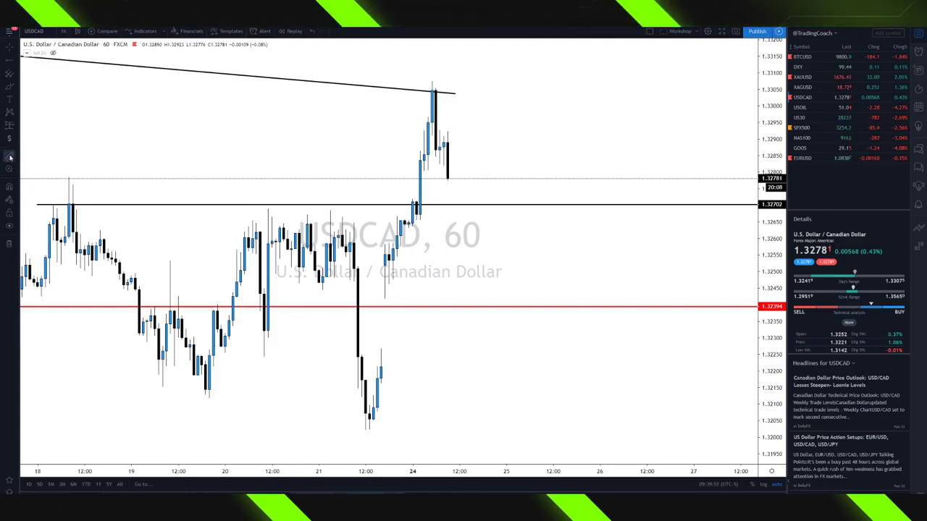
left_click_drag(369, 412, 453, 92)
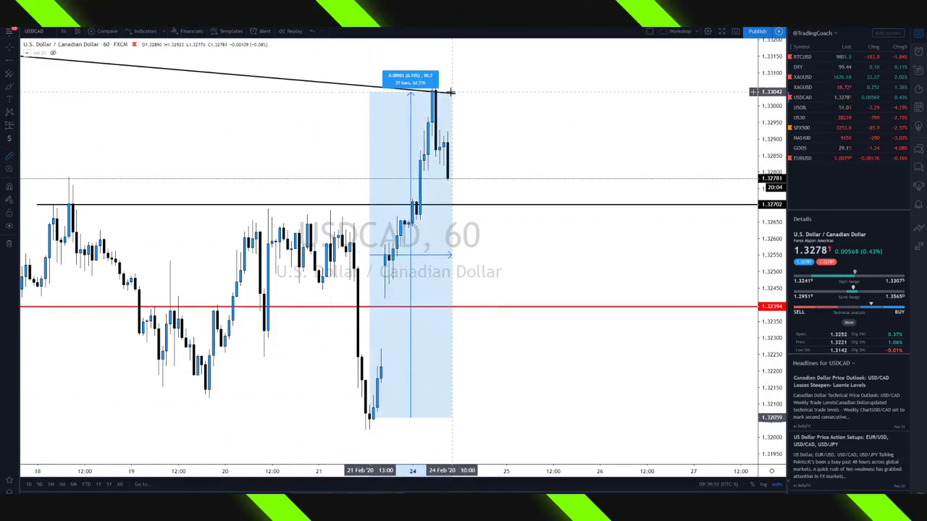
left_click(450, 92)
Measure the price and time span upward from the 23 Feb 17:00 low with the Measure tool.
scroll(449, 128, "down", 2)
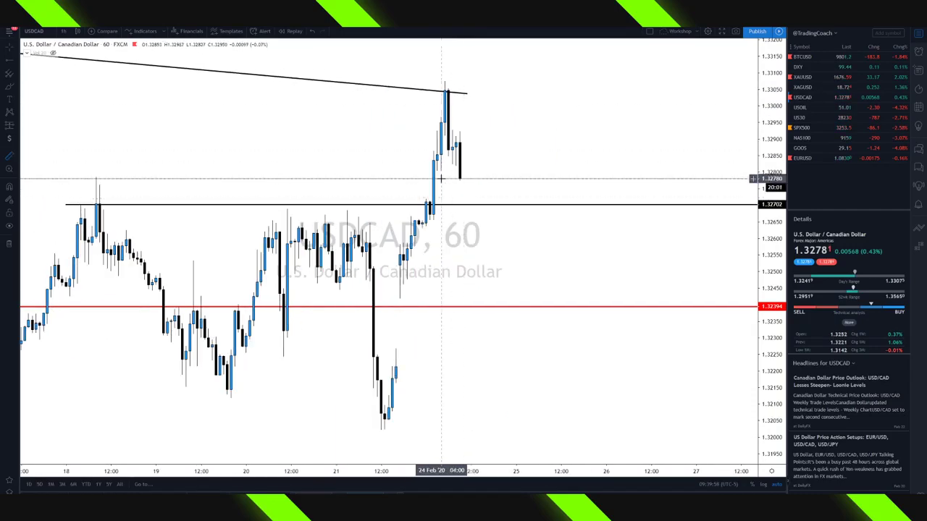
scroll(438, 180, "up", 2)
left_click_drag(385, 137, 661, 153)
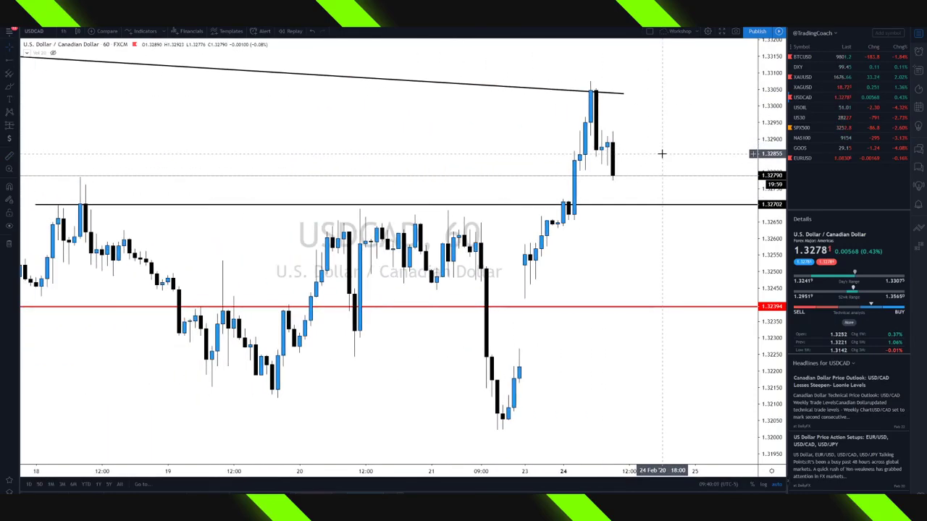
scroll(473, 166, "up", 3)
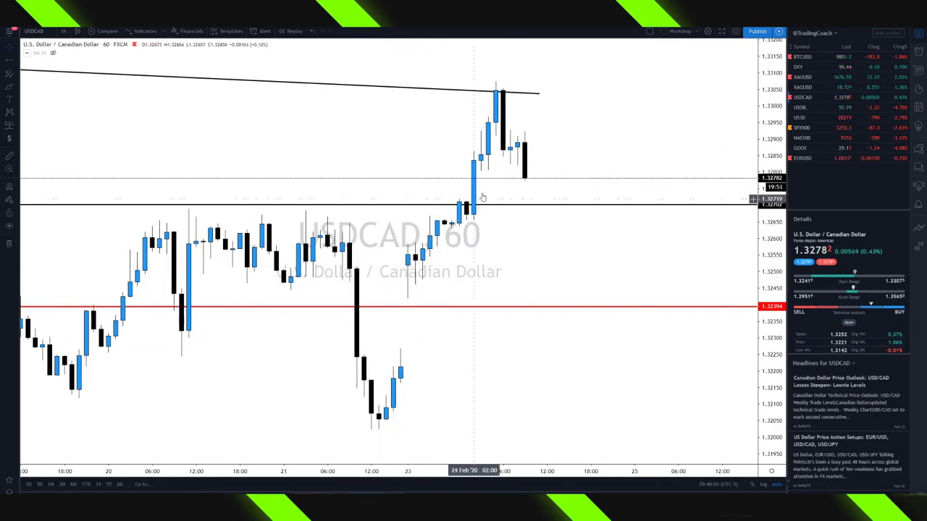
left_click(9, 156)
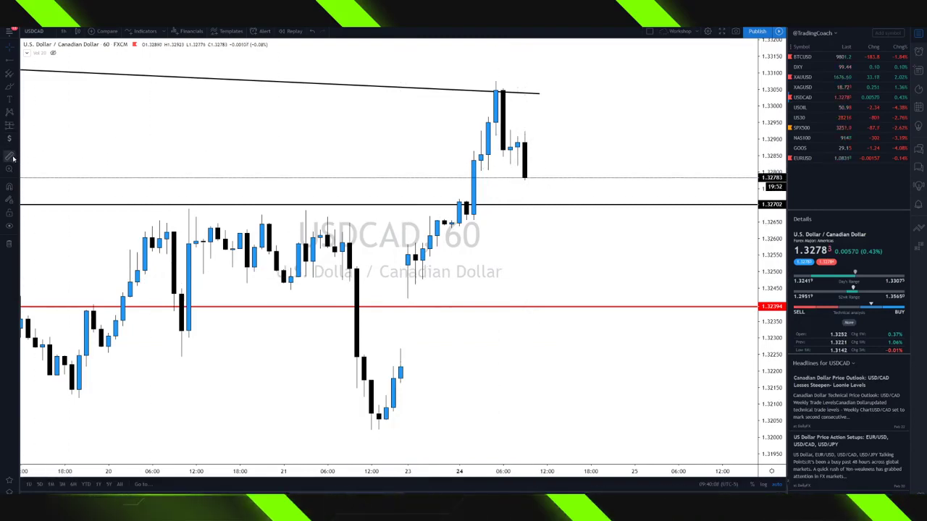
left_click(410, 293)
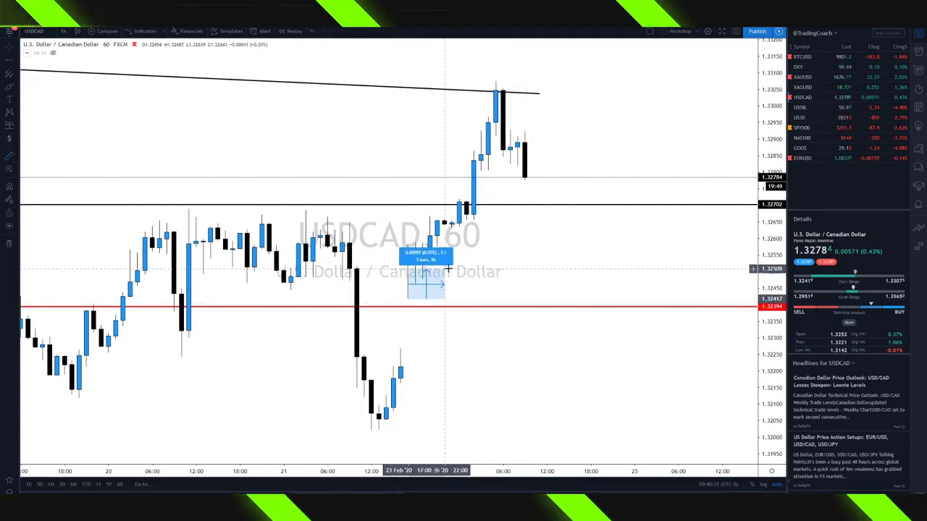
left_click(523, 267)
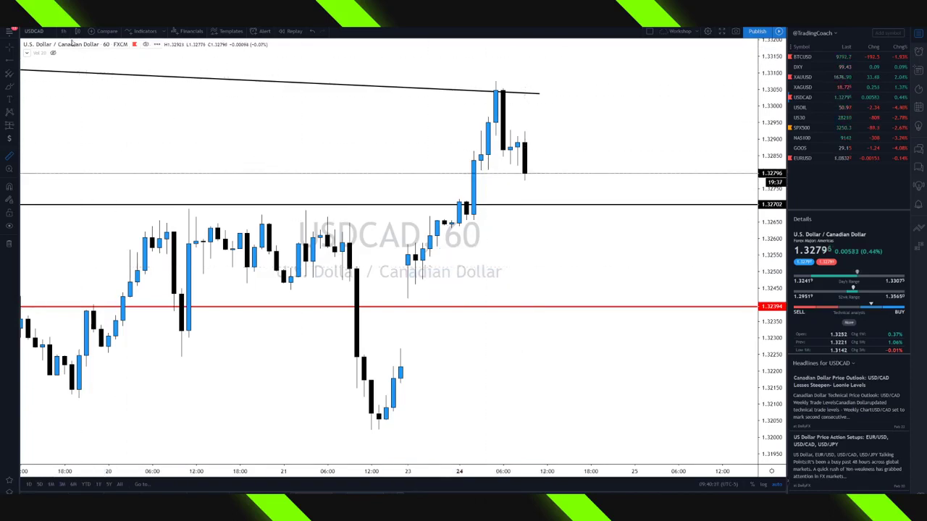
Look over the chart intervals while keeping 1 hour, and try the zoom tool on the price history.
left_click(63, 32)
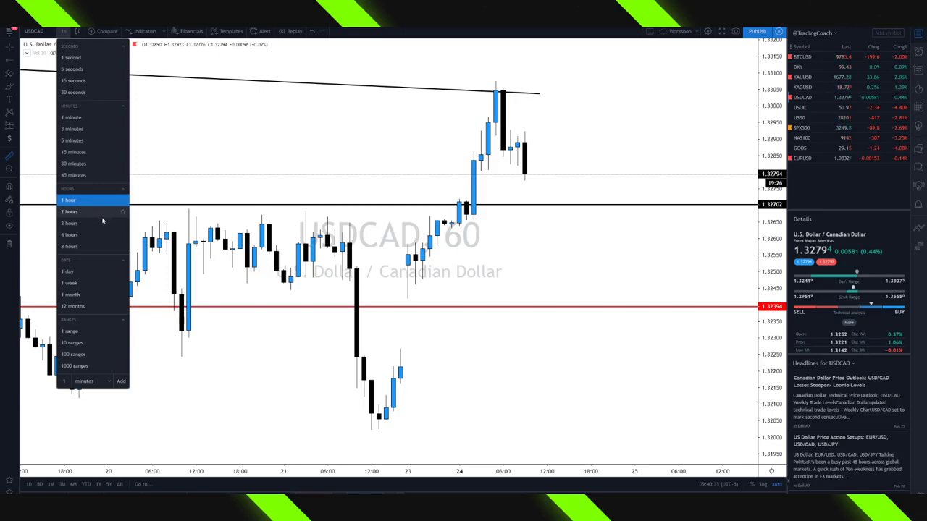
left_click(6, 173)
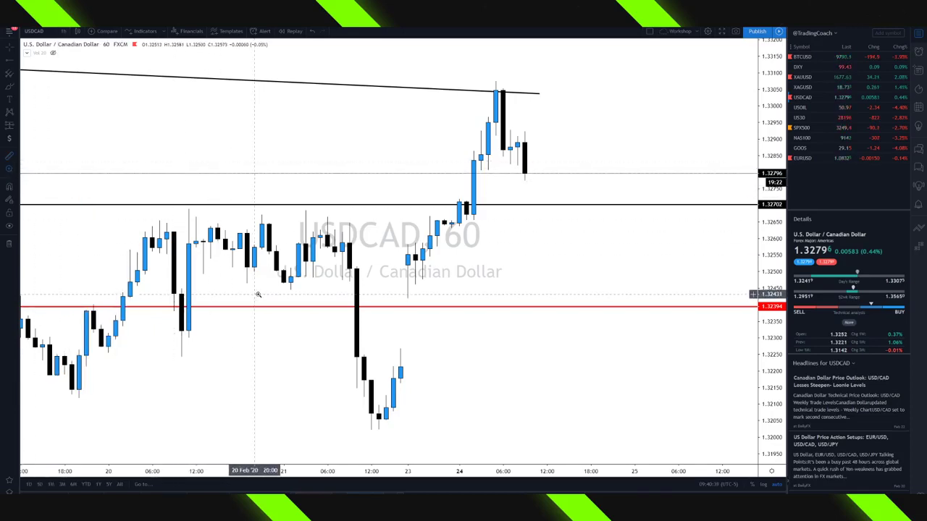
scroll(259, 295, "up", 3)
scroll(289, 242, "down", 5)
scroll(293, 241, "down", 3)
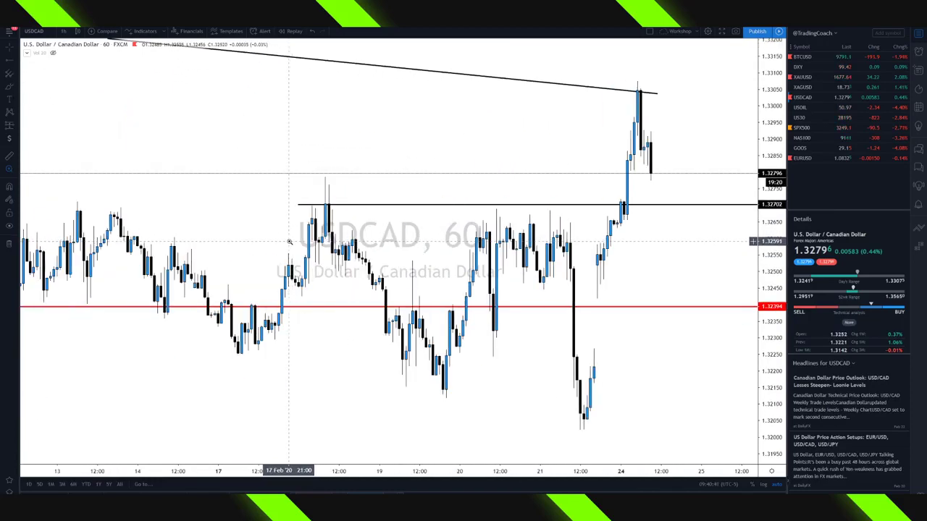
Turn on magnet mode and try a trend line anchored at the swing low just before 20 Feb.
left_click(8, 188)
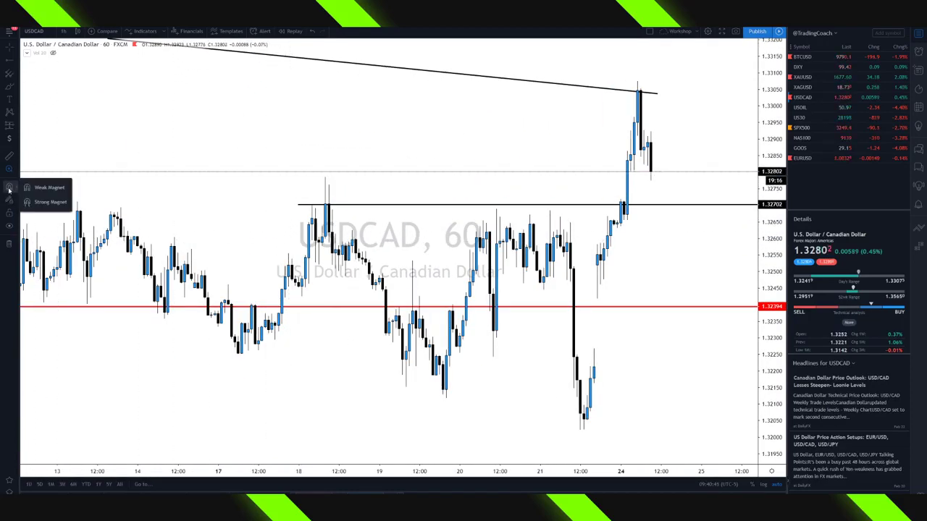
left_click(9, 189)
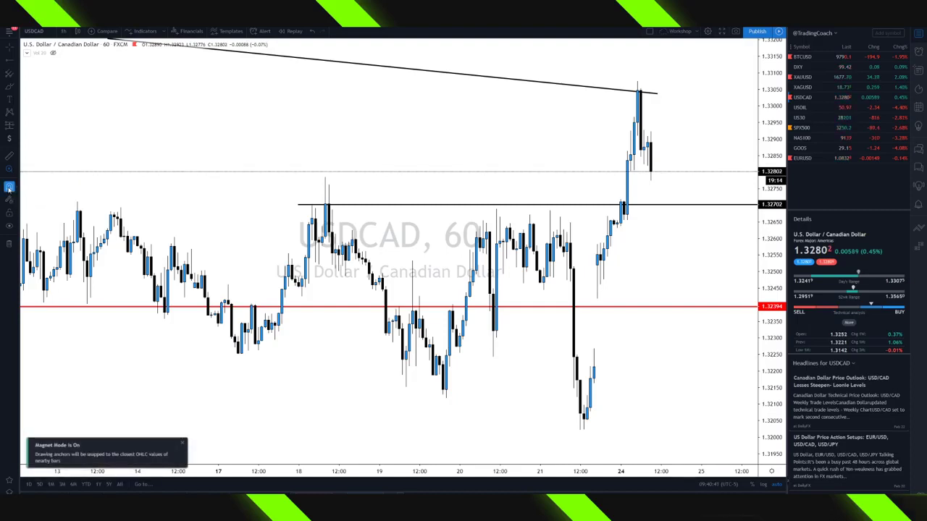
left_click(7, 63)
left_click(56, 65)
left_click(434, 398)
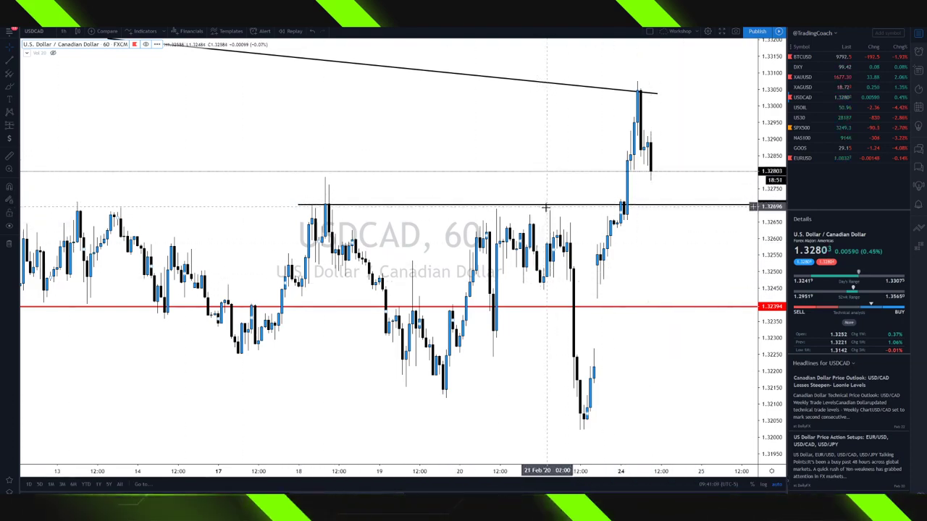
Toggle the lock on all drawings and move the black horizontal ray to 18 Feb 04:00 at about 1.32719.
left_click(9, 212)
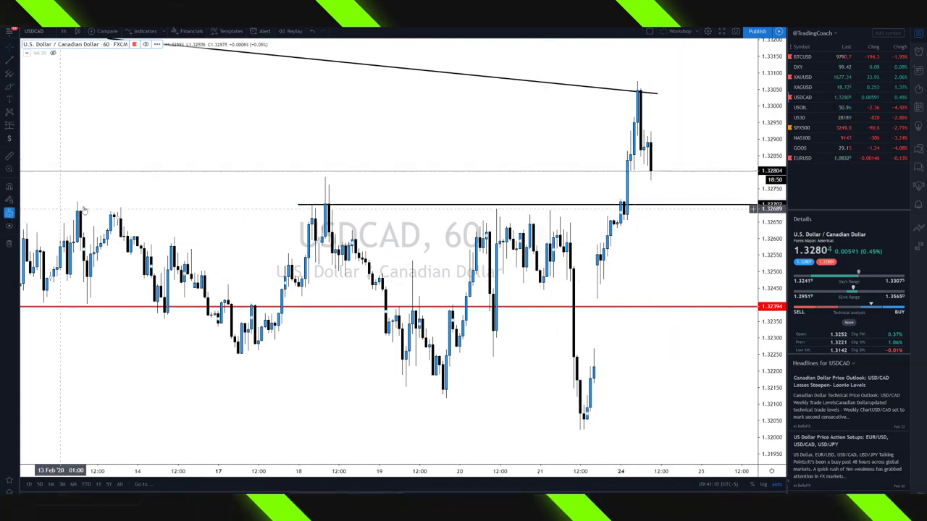
left_click(420, 205)
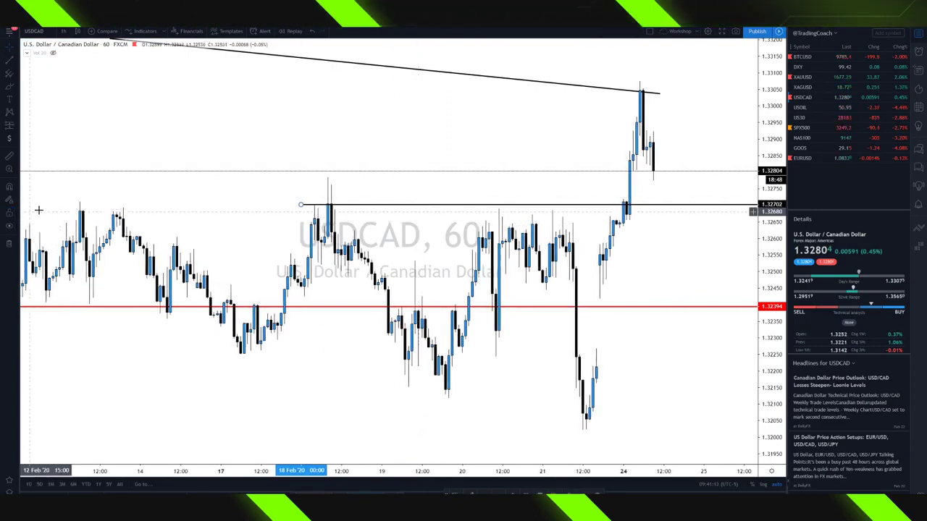
left_click_drag(361, 204, 375, 198)
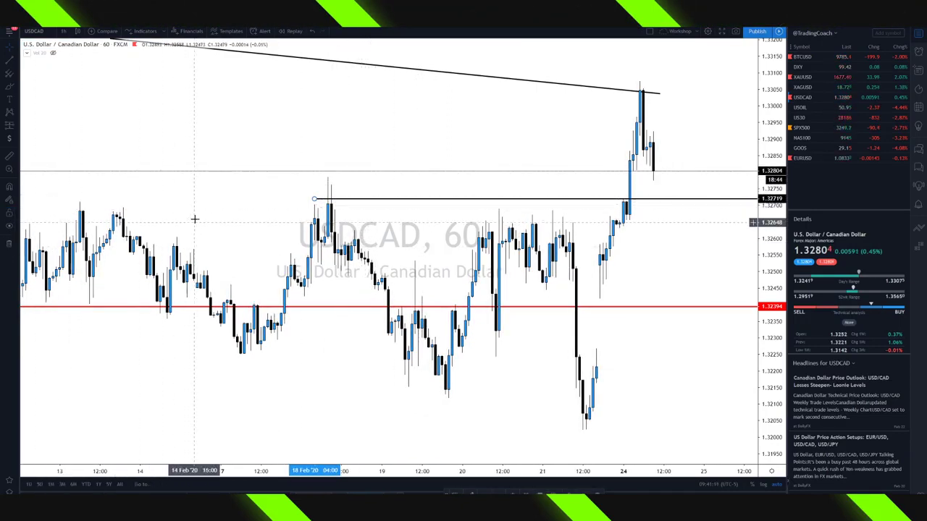
Hide and reshow all drawings, and remove every drawing from the USDCAD chart.
left_click(9, 227)
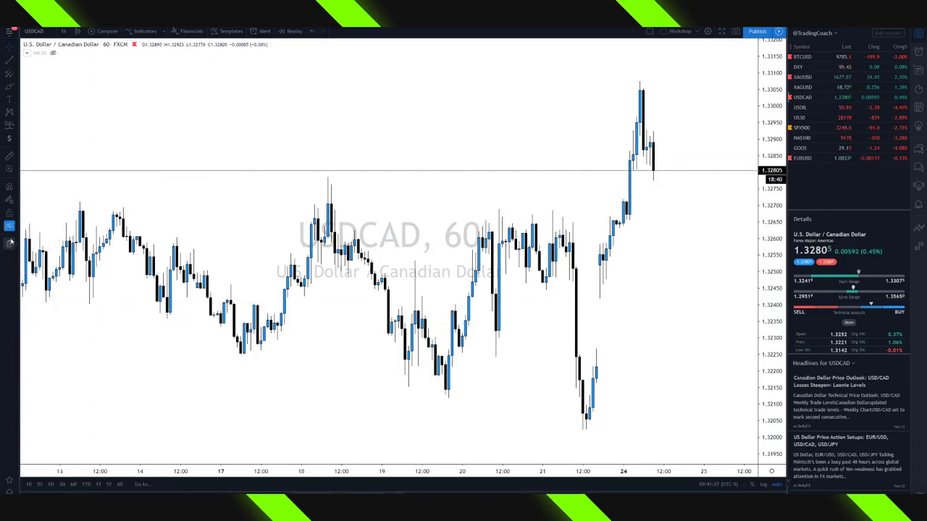
left_click(8, 227)
left_click(9, 244)
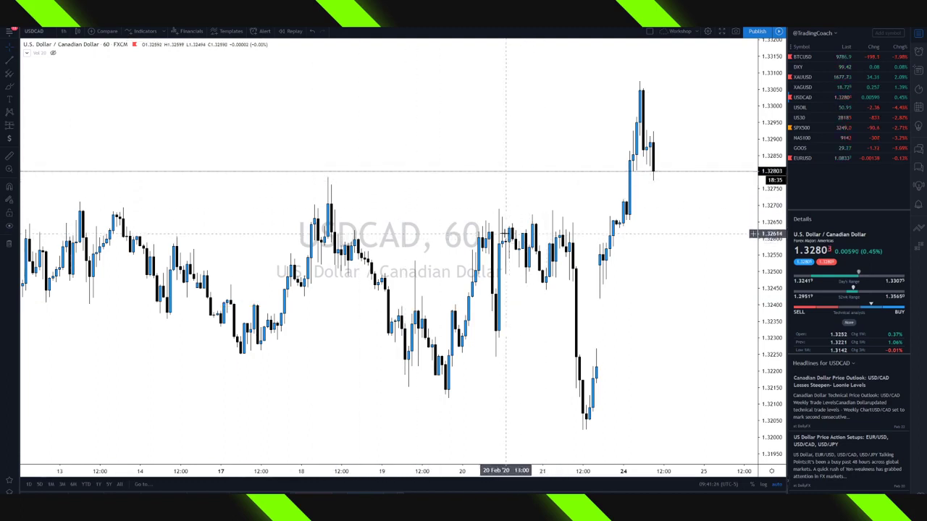
Start a bar replay of USDCAD from an earlier candle and exit replay mode.
scroll(496, 233, "down", 2)
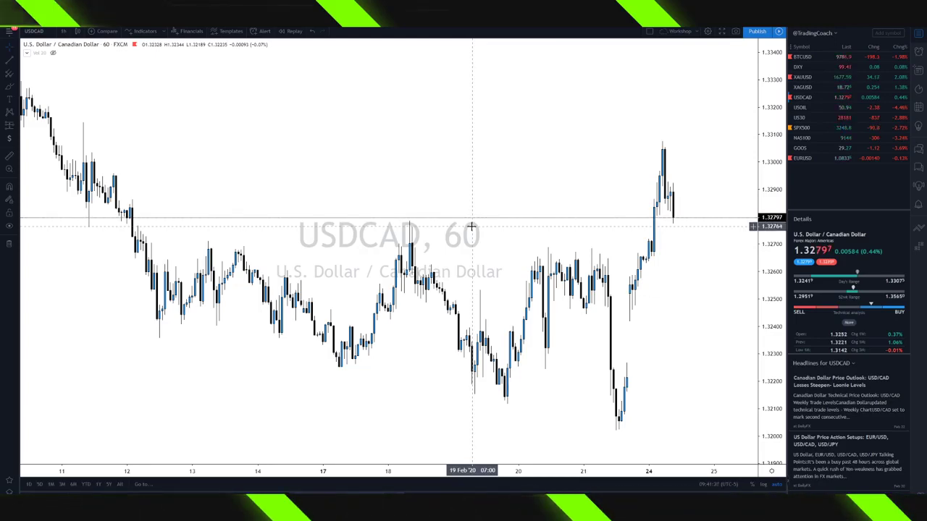
left_click(294, 31)
left_click(452, 305)
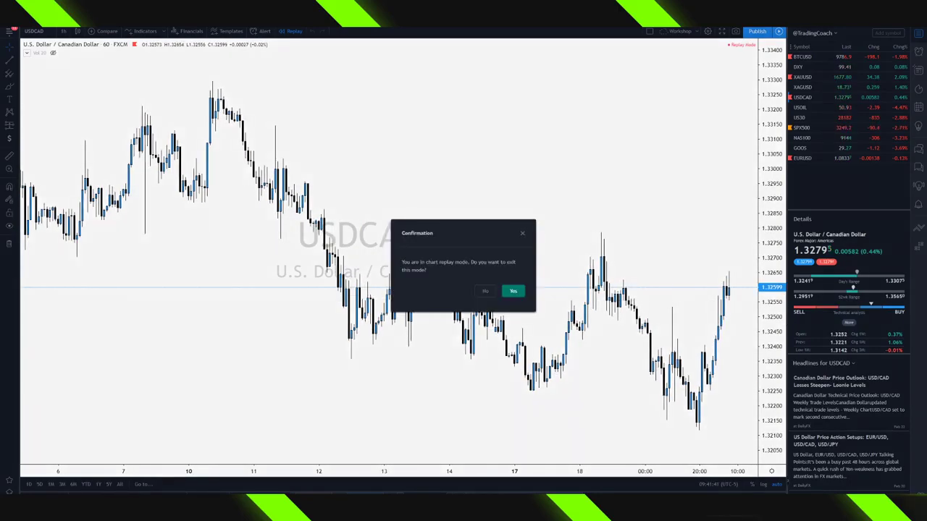
left_click(514, 290)
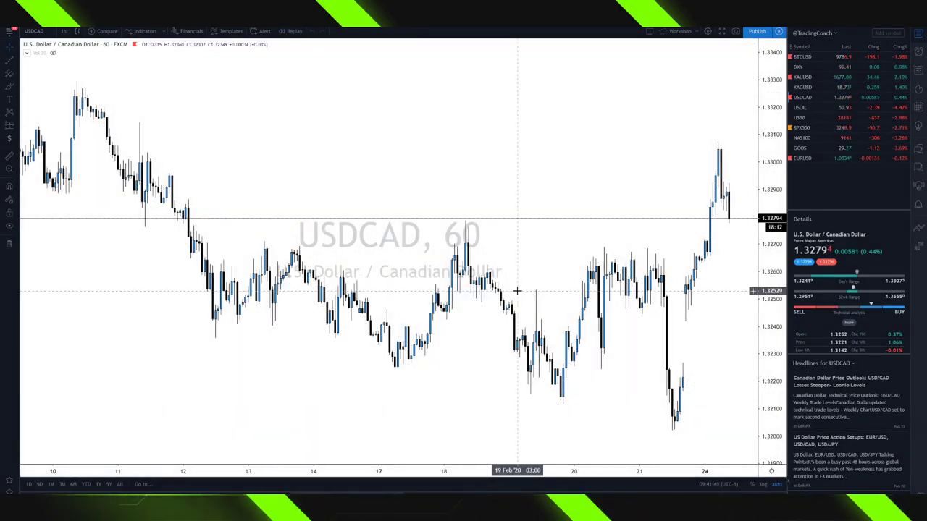